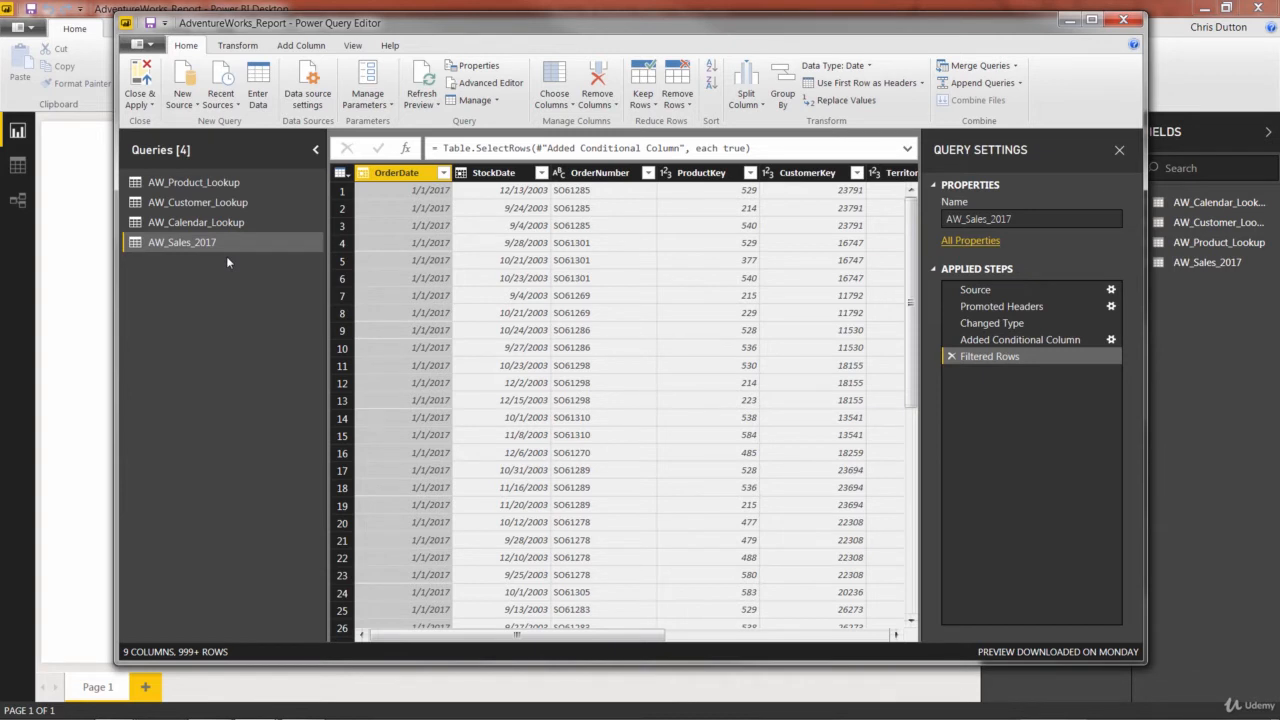
- Import the AdventureWorks_Sales_2016 CSV file as a new query with the default import settings
left_click(183, 105)
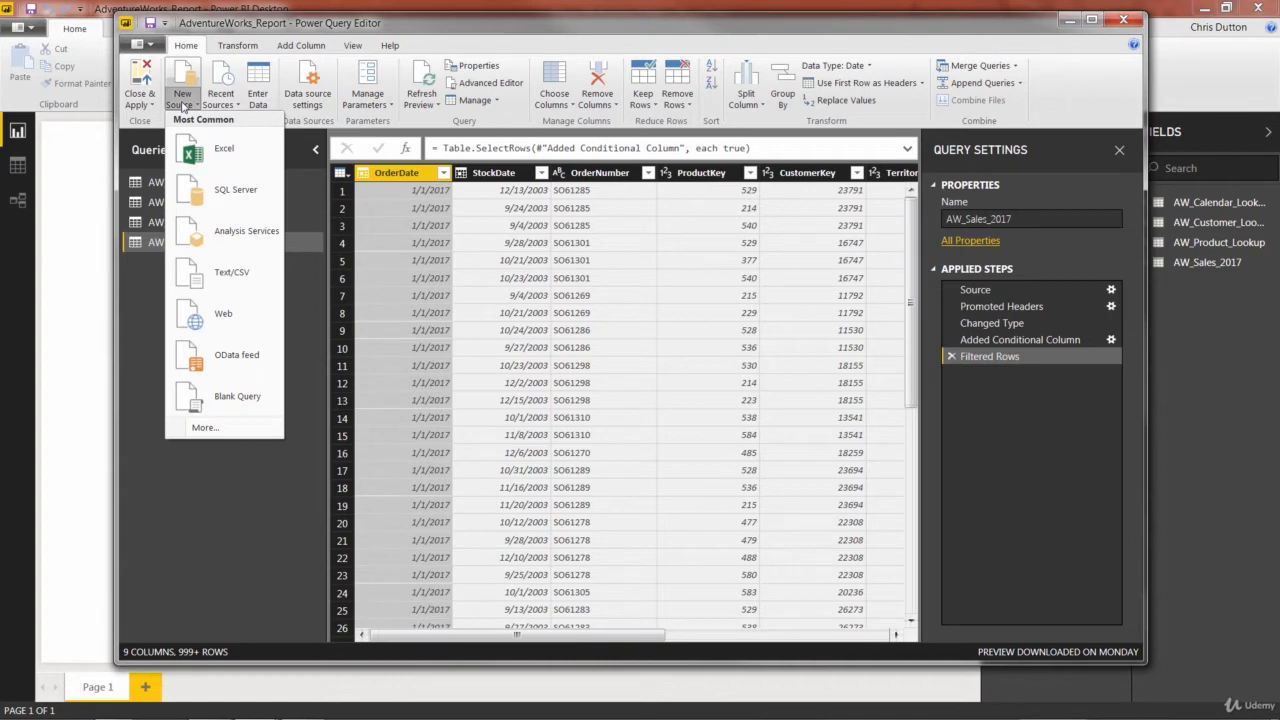
left_click(229, 274)
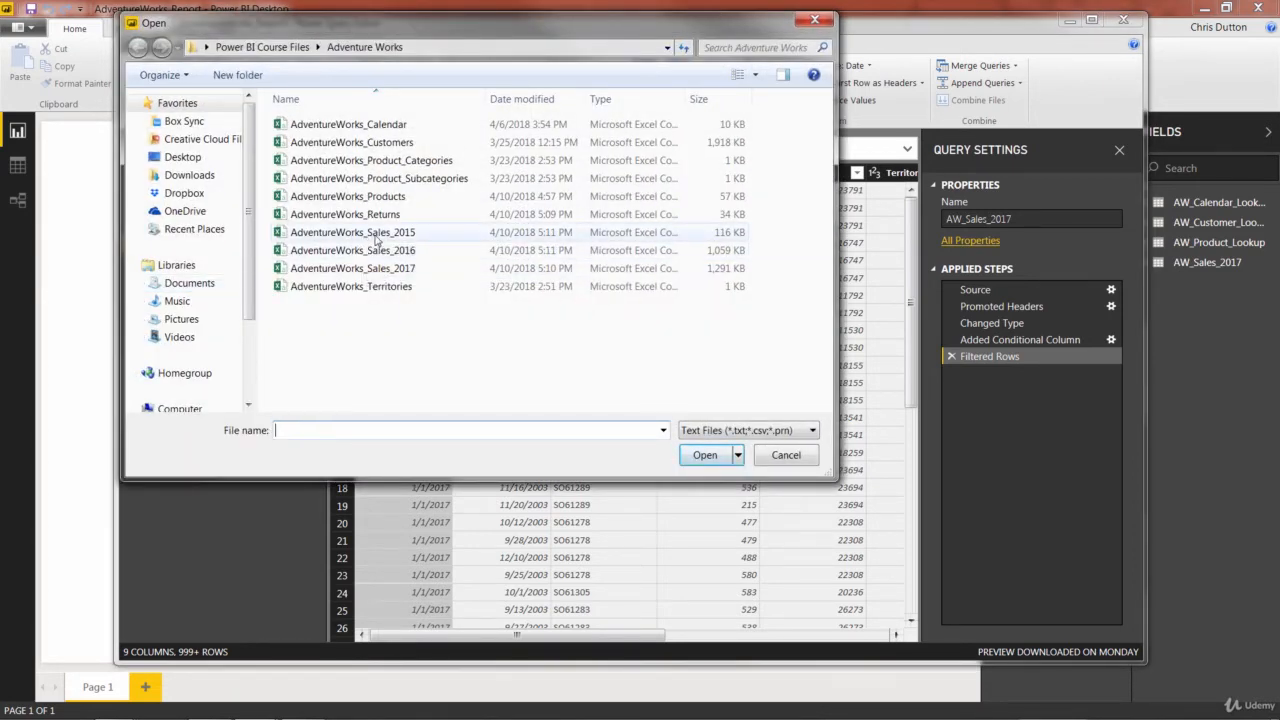
left_click(380, 251)
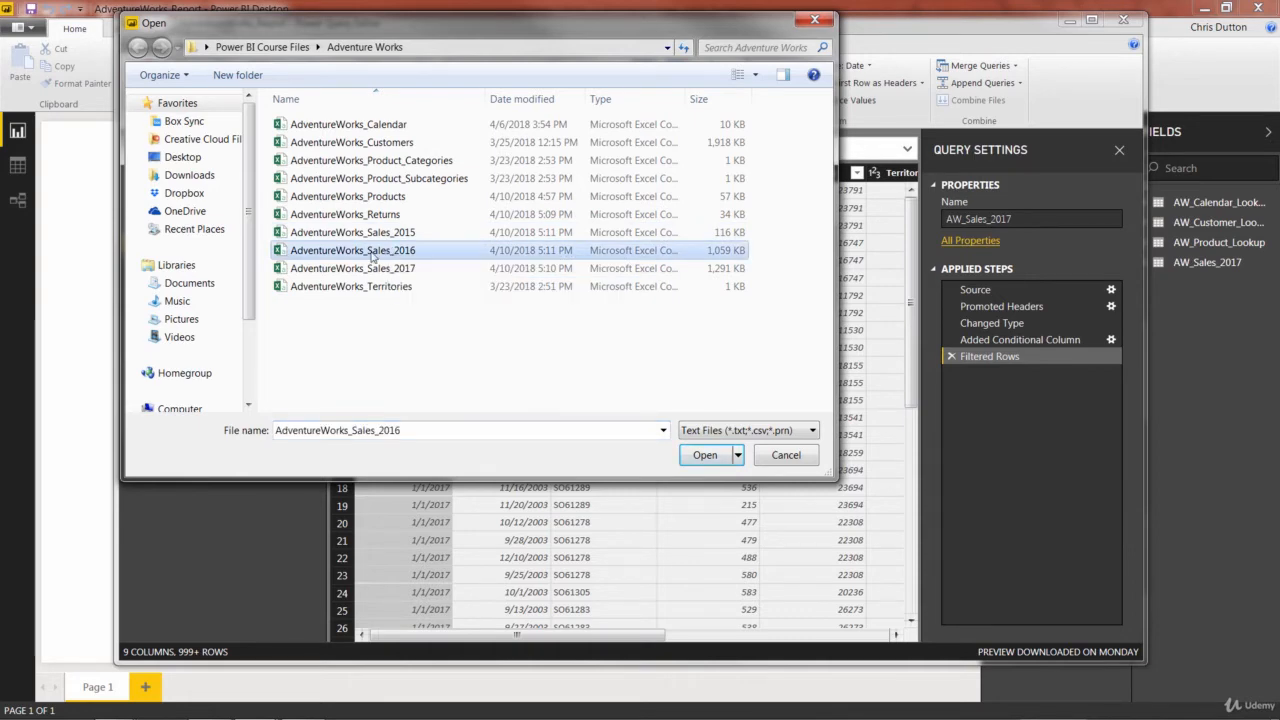
key("Return")
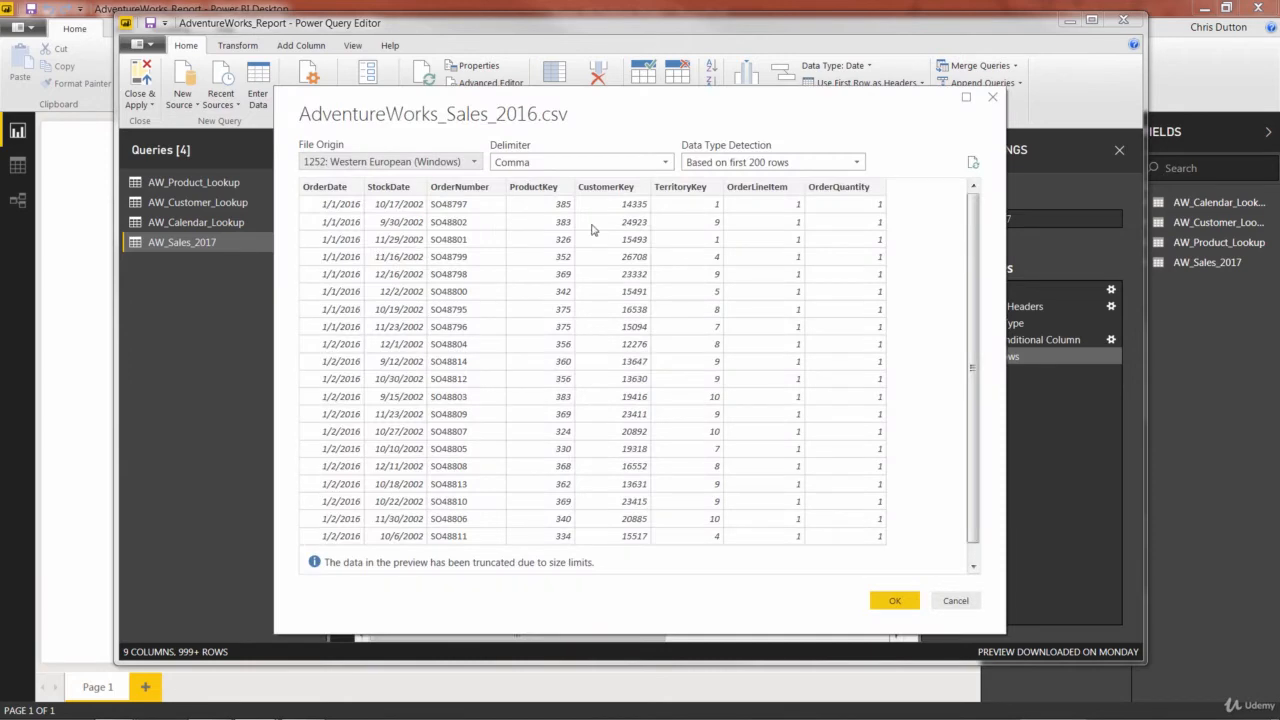
left_click(895, 601)
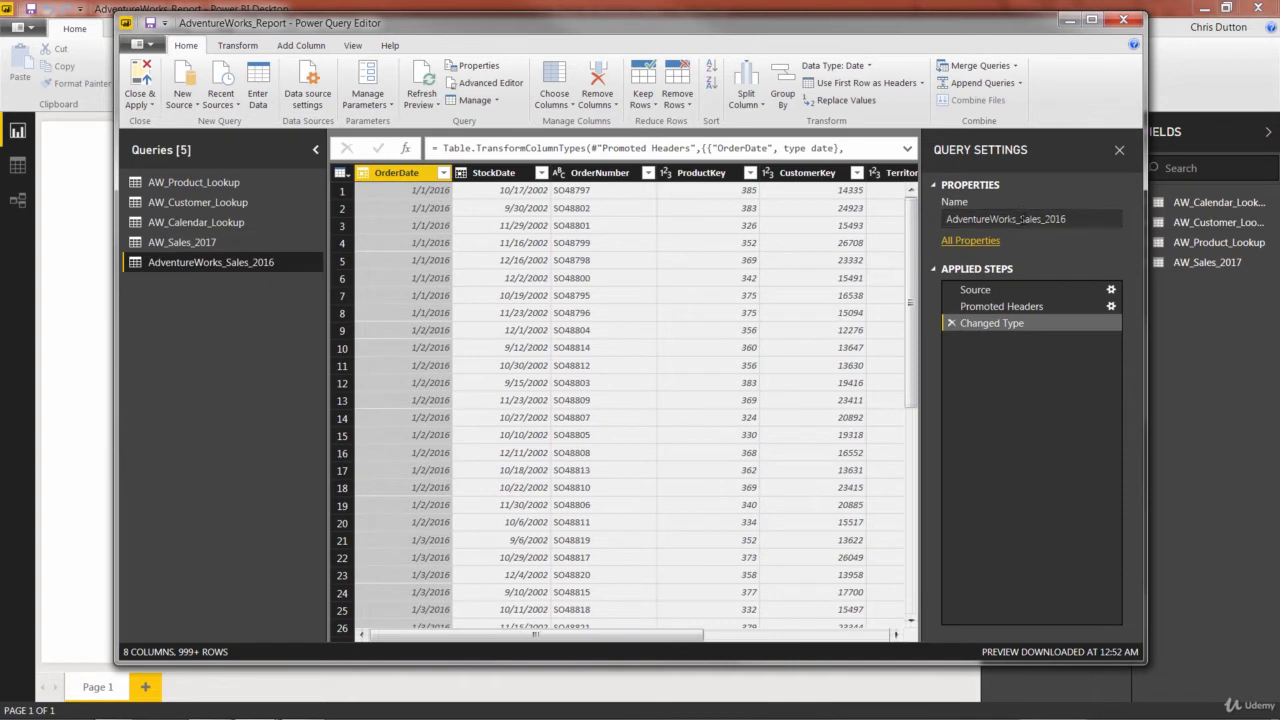
- Rename the imported 2016 sales query to AW_Sales_2016
double_click(960, 220)
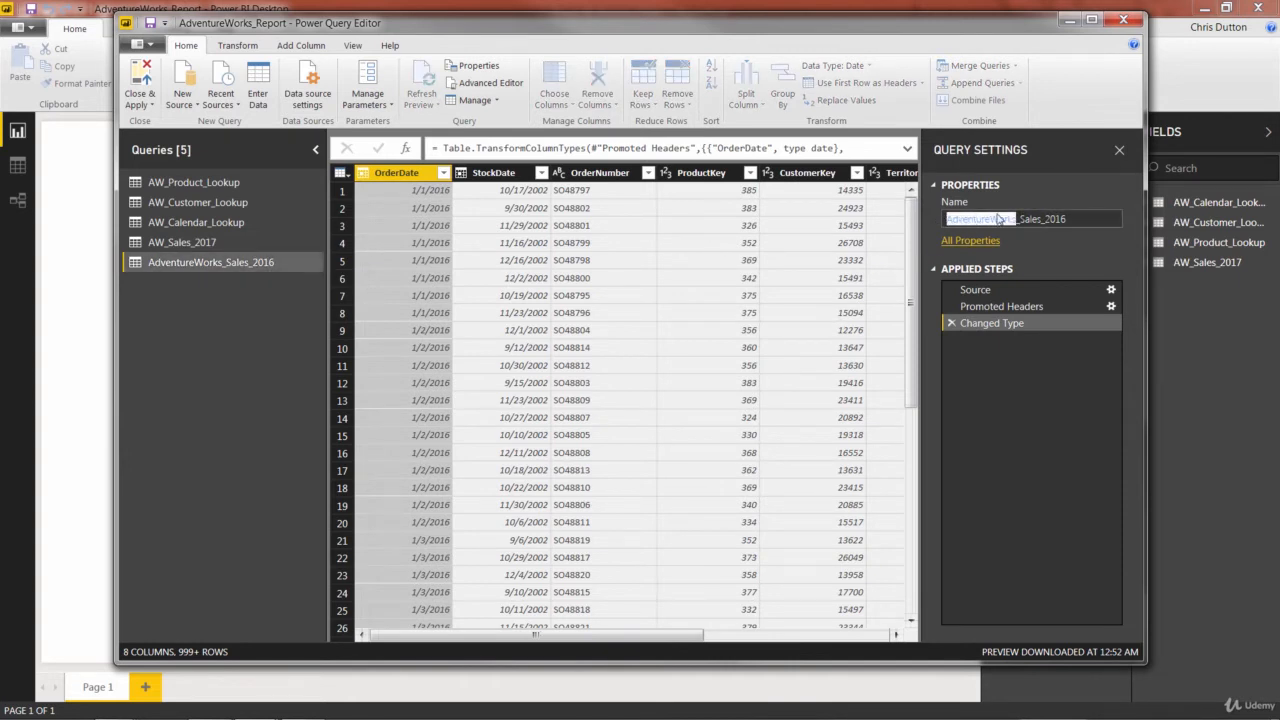
type("AW")
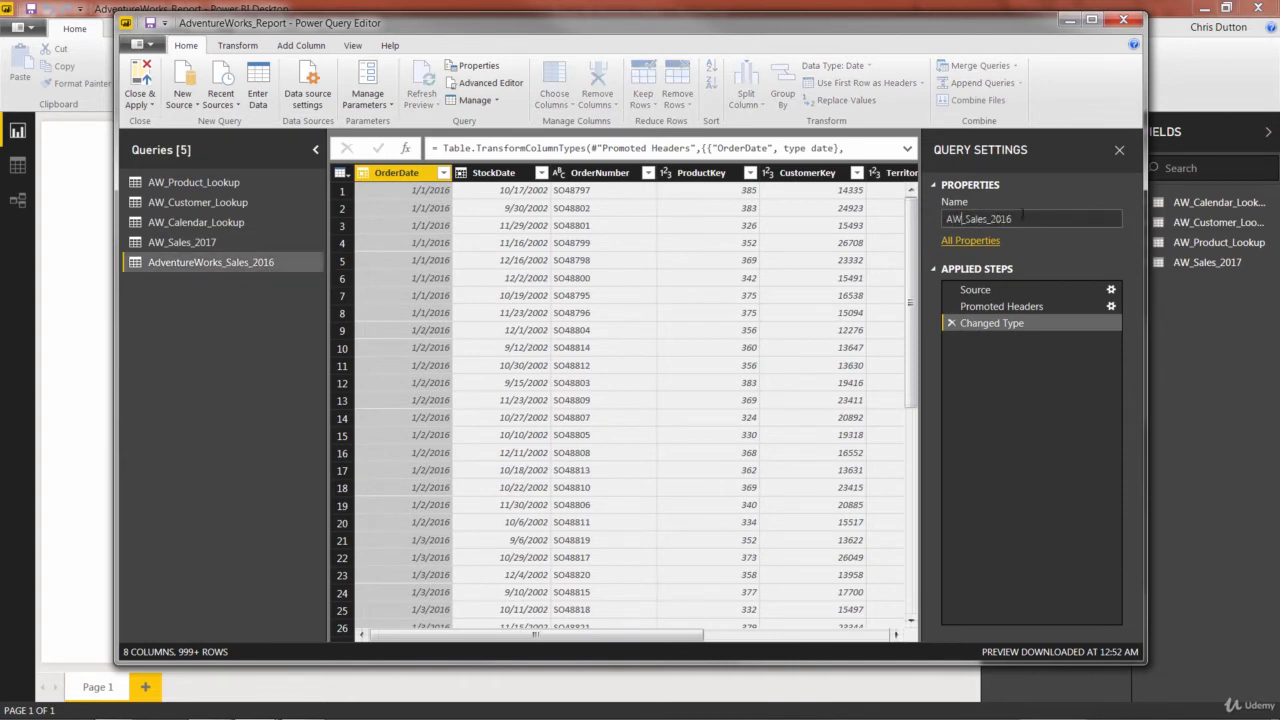
key("Return")
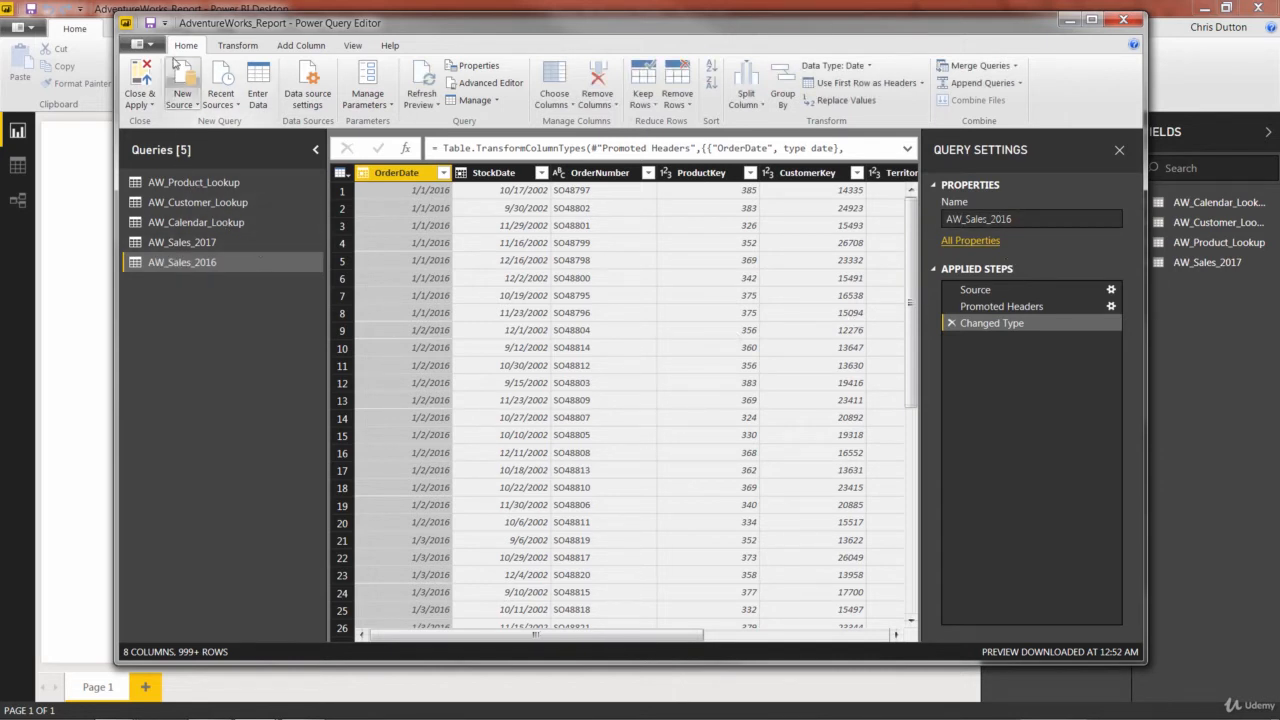
- Import the AdventureWorks_Sales_2015 CSV file as a new query with the default import settings
left_click(182, 97)
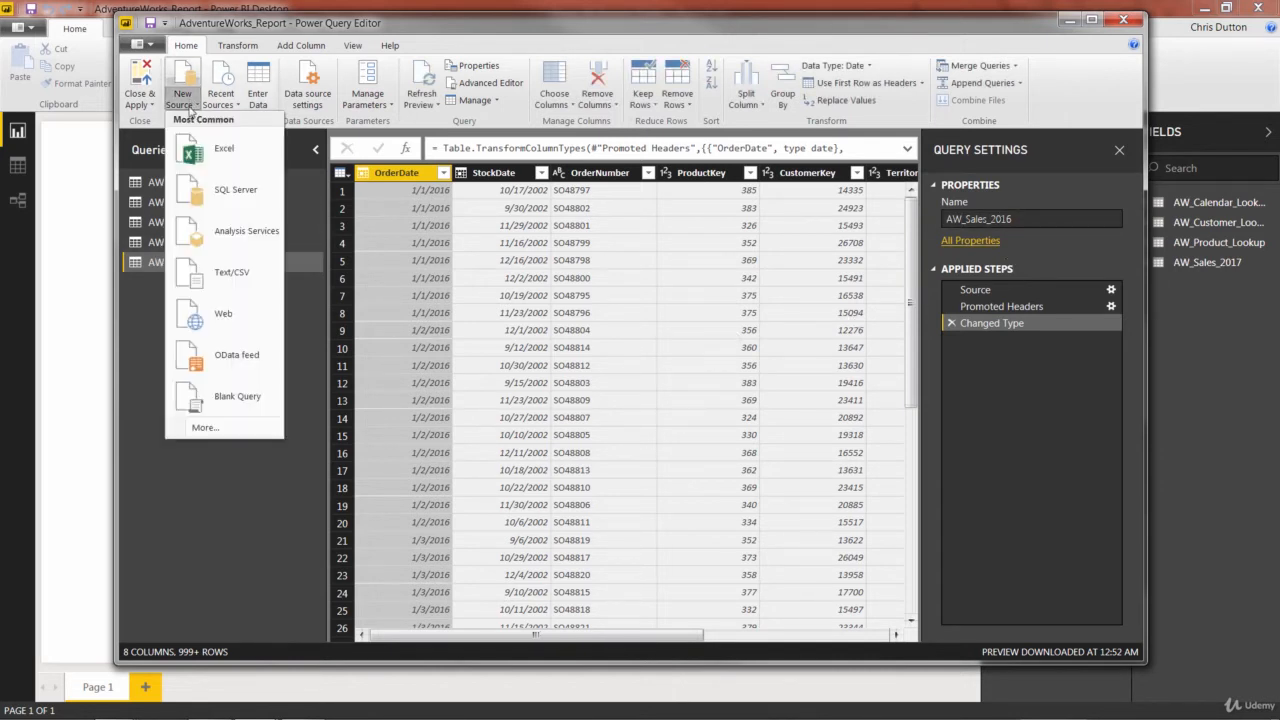
left_click(220, 266)
double_click(368, 232)
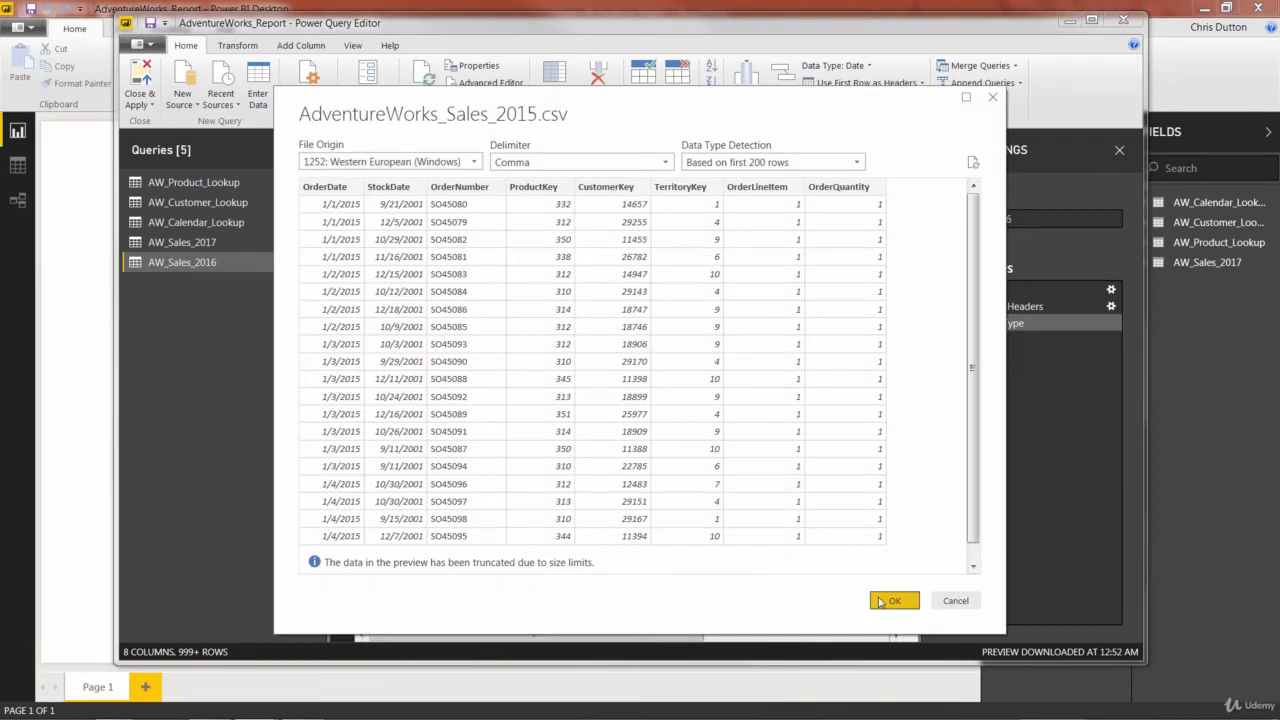
left_click(882, 601)
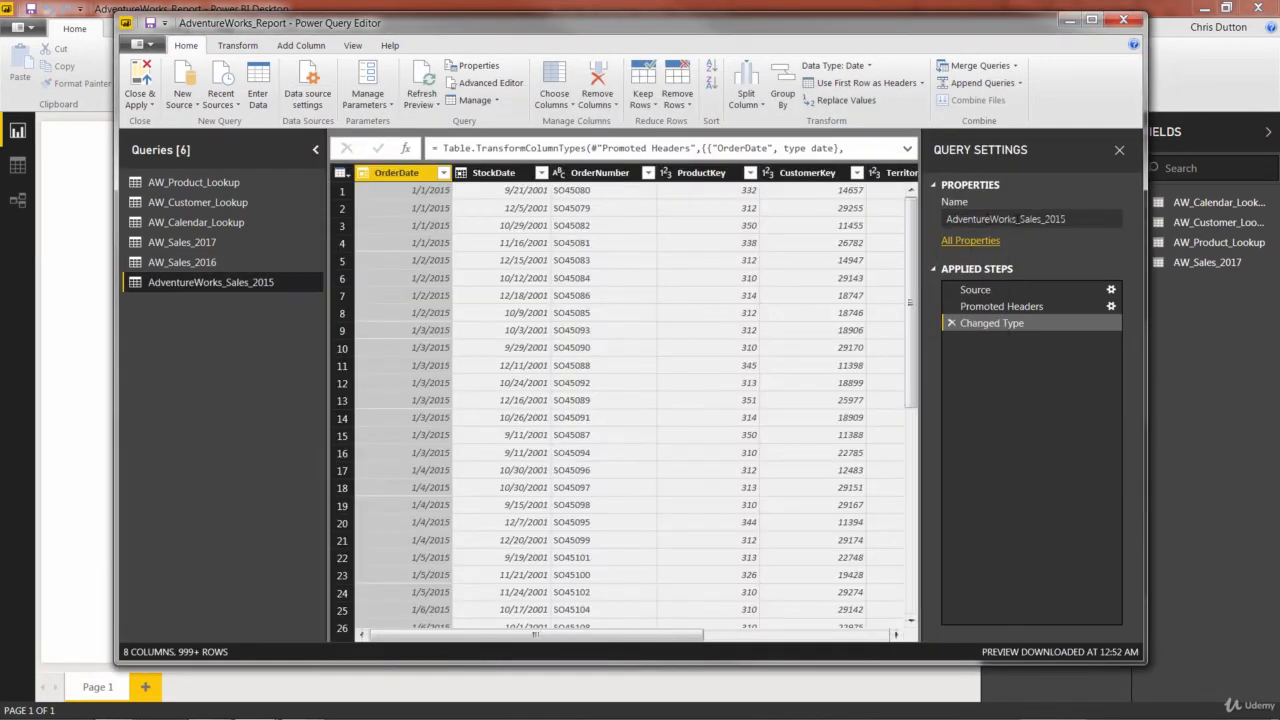
- Rename the imported 2015 sales query to AW_Sales_2015
left_click_drag(1017, 219, 914, 228)
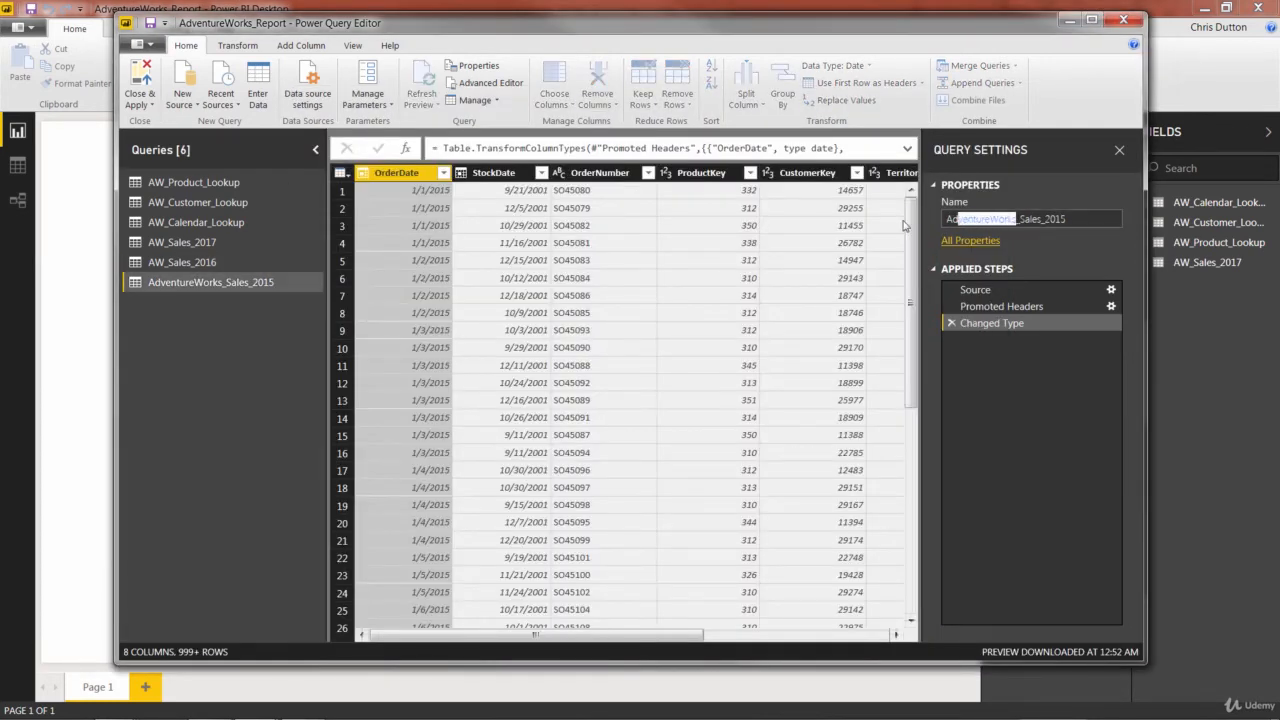
type("AW")
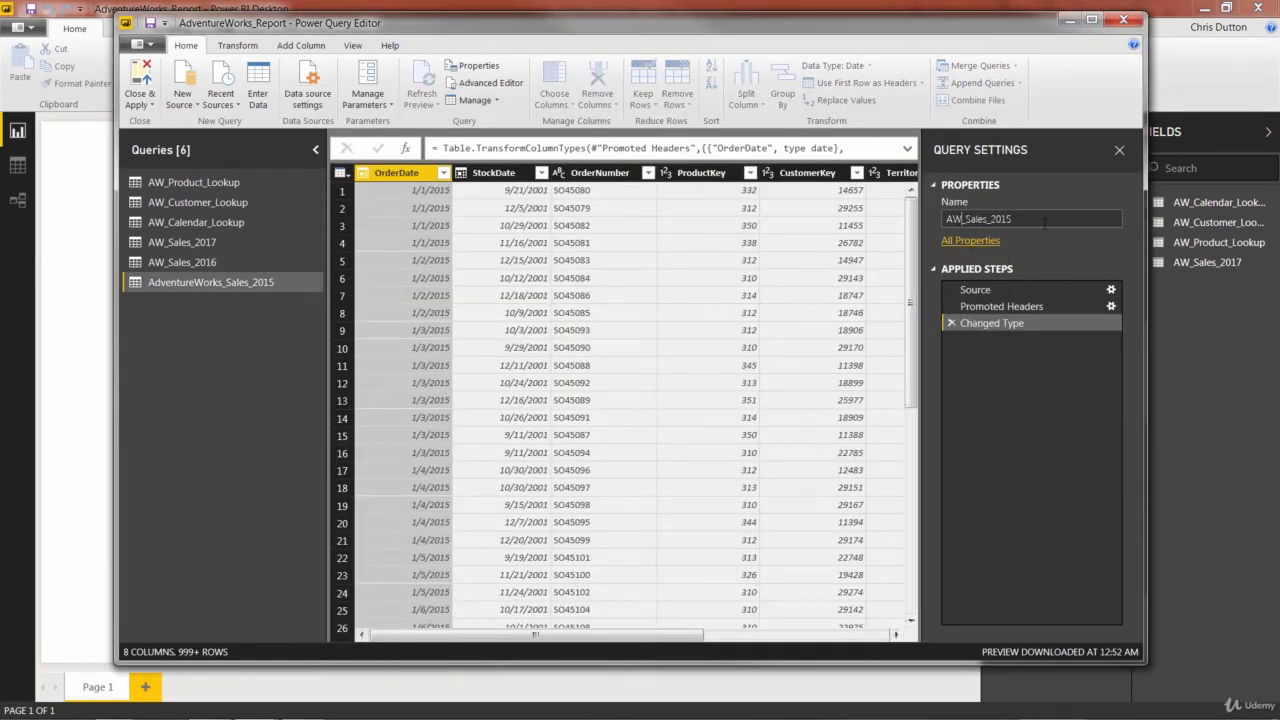
key("Return")
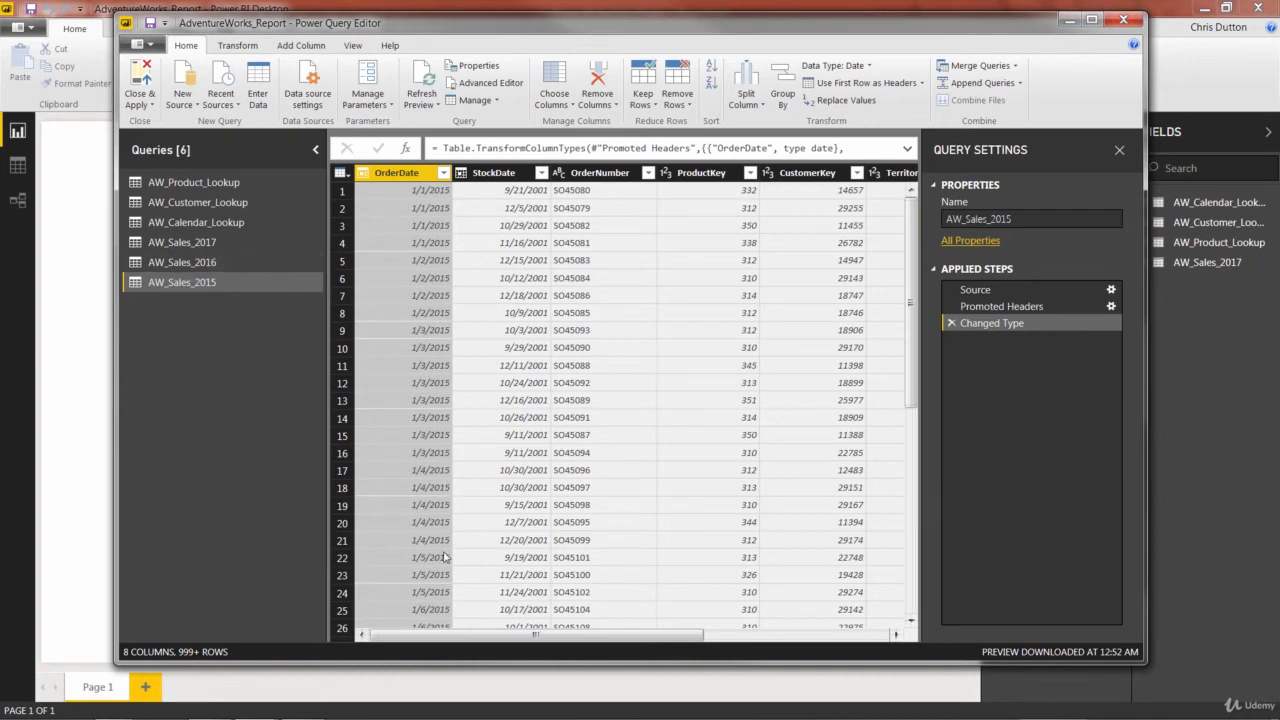
- Compare the columns of the three sales queries and remove the QuantityType column from AW_Sales_2017
left_click_drag(421, 631, 625, 642)
left_click(170, 263)
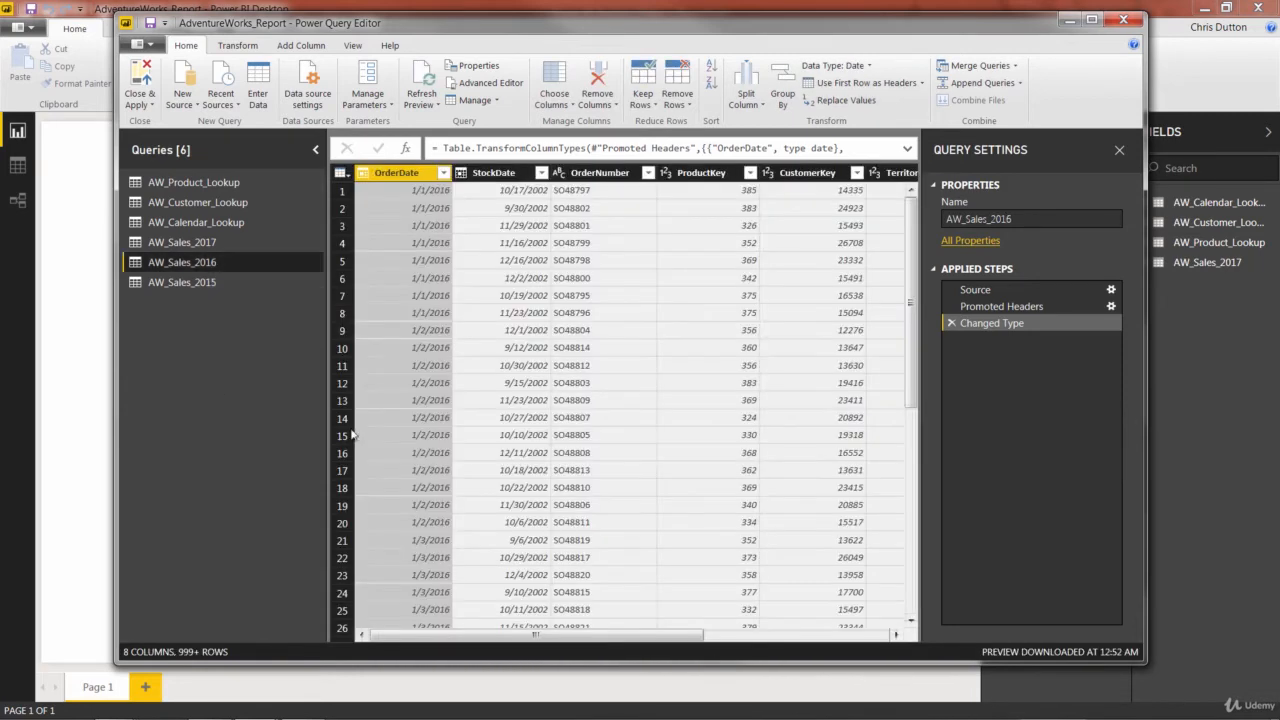
left_click_drag(420, 636, 621, 640)
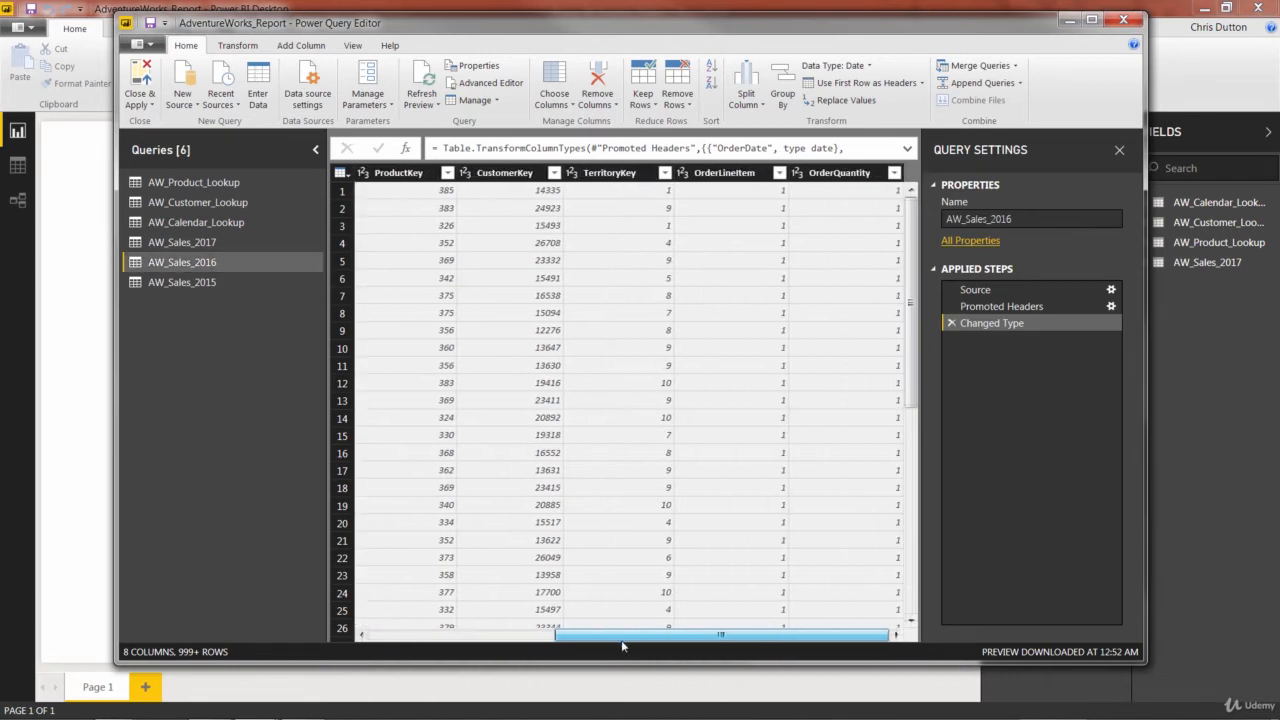
left_click(186, 241)
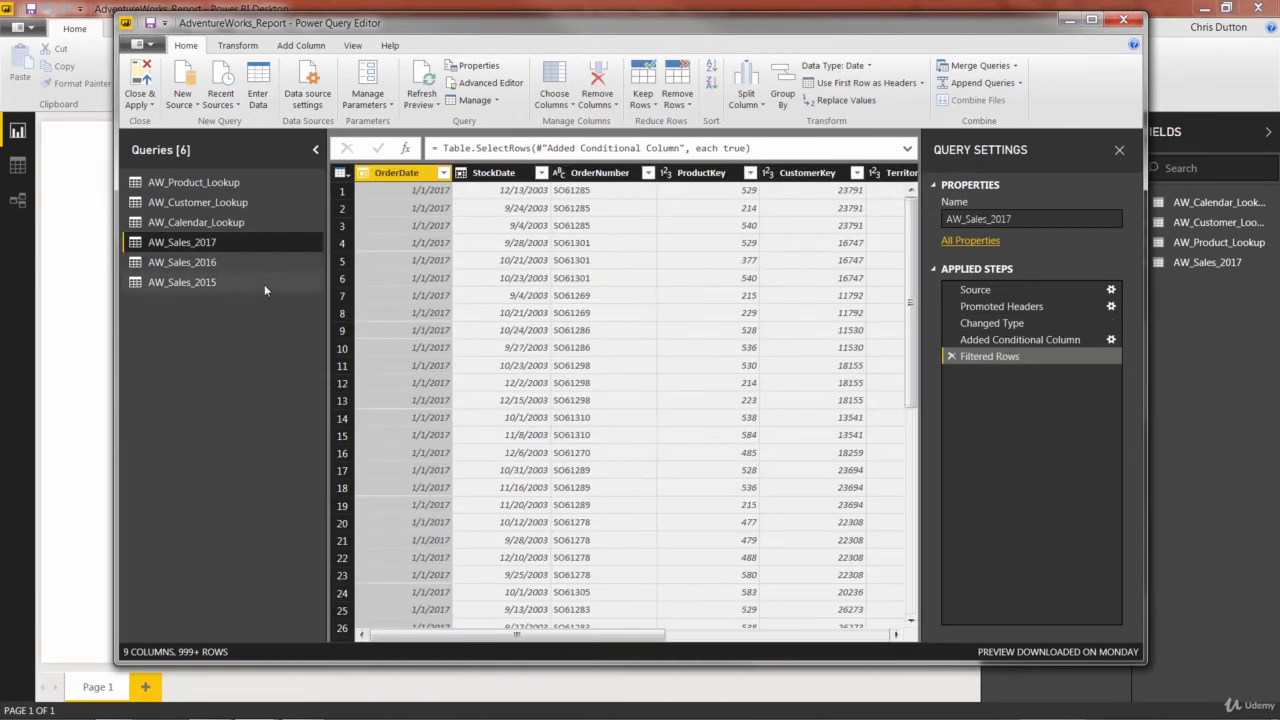
left_click_drag(507, 640, 766, 662)
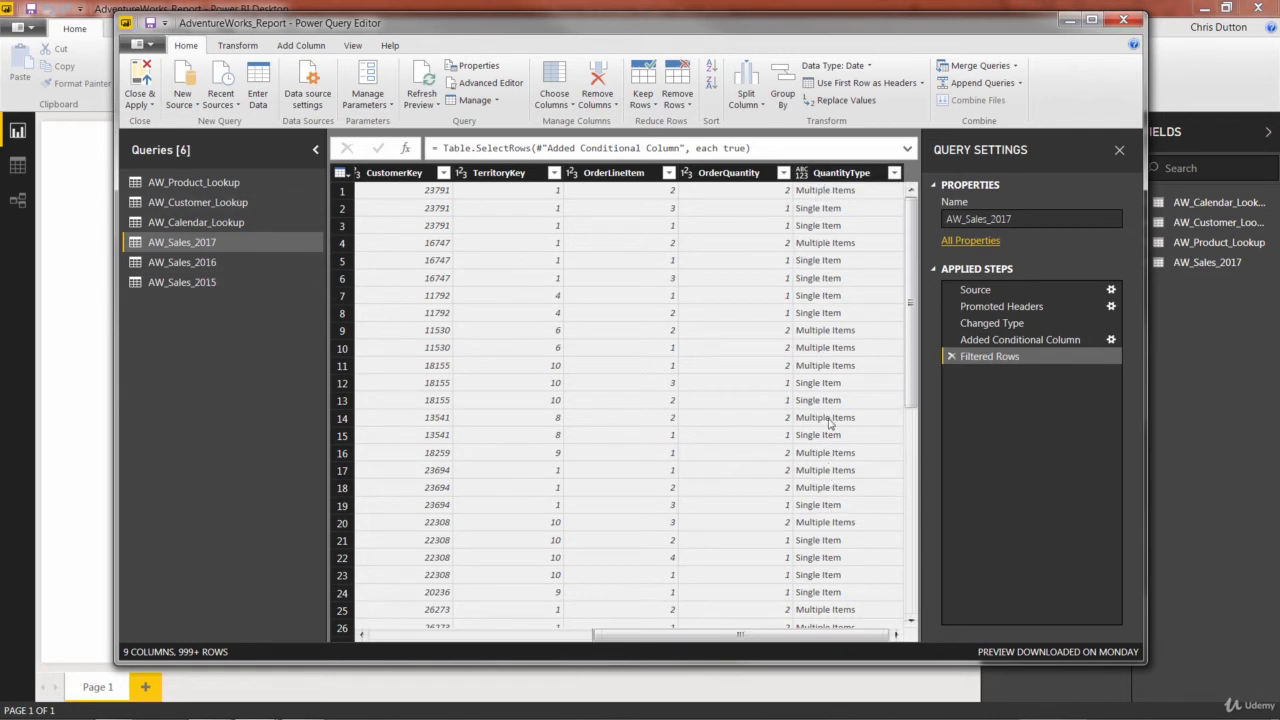
right_click(850, 173)
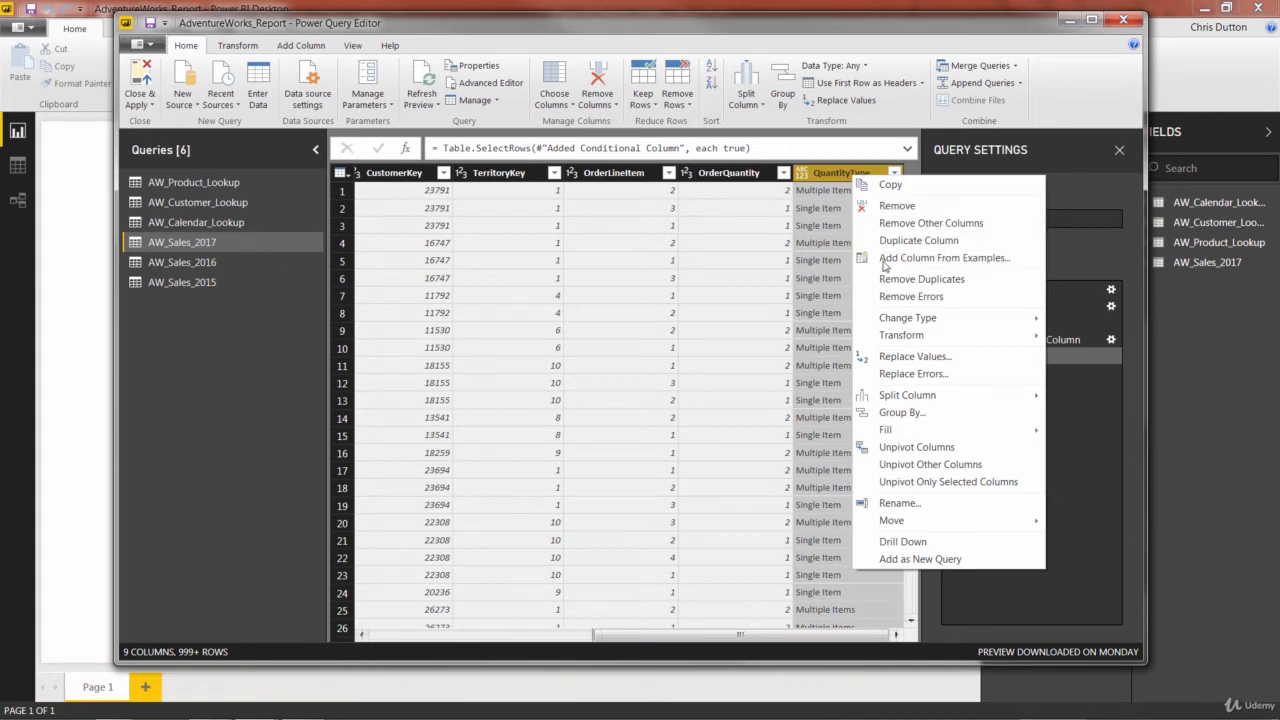
left_click(897, 205)
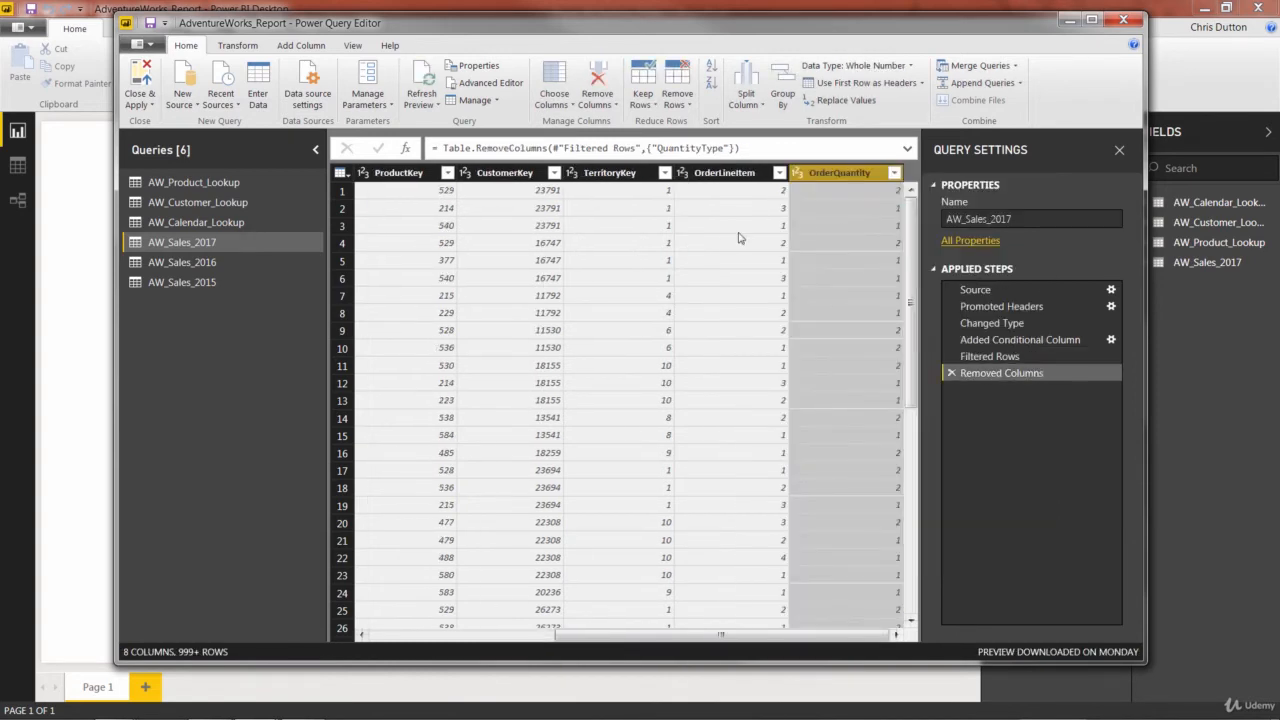
- Append AW_Sales_2017, AW_Sales_2016 and AW_Sales_2015 as a new query, using the option for three or more tables
left_click(183, 263)
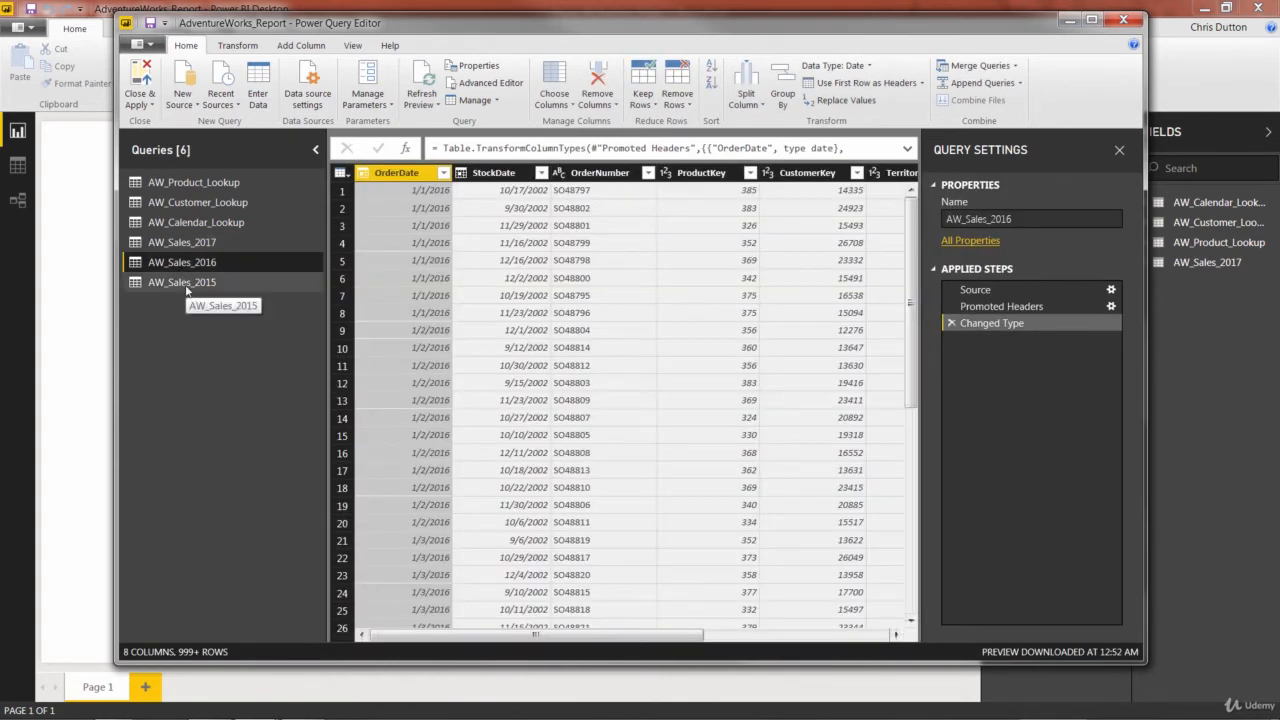
left_click(181, 285)
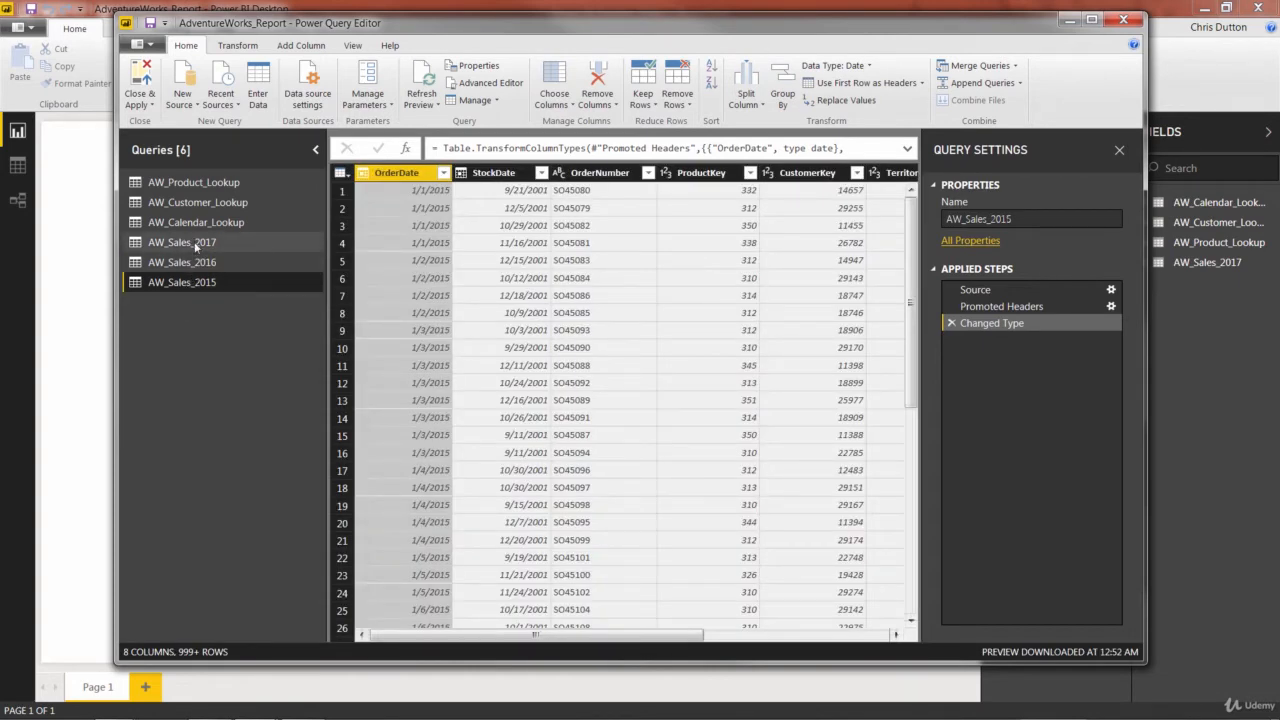
left_click(195, 243)
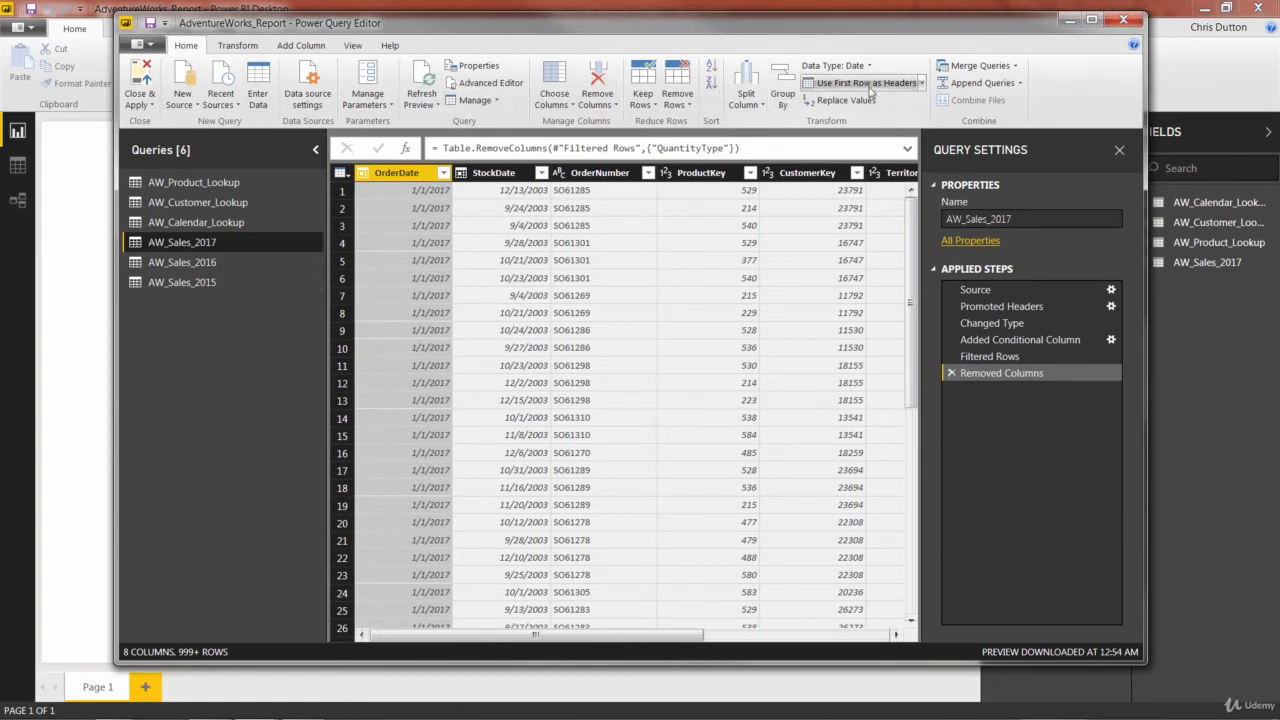
left_click(1020, 84)
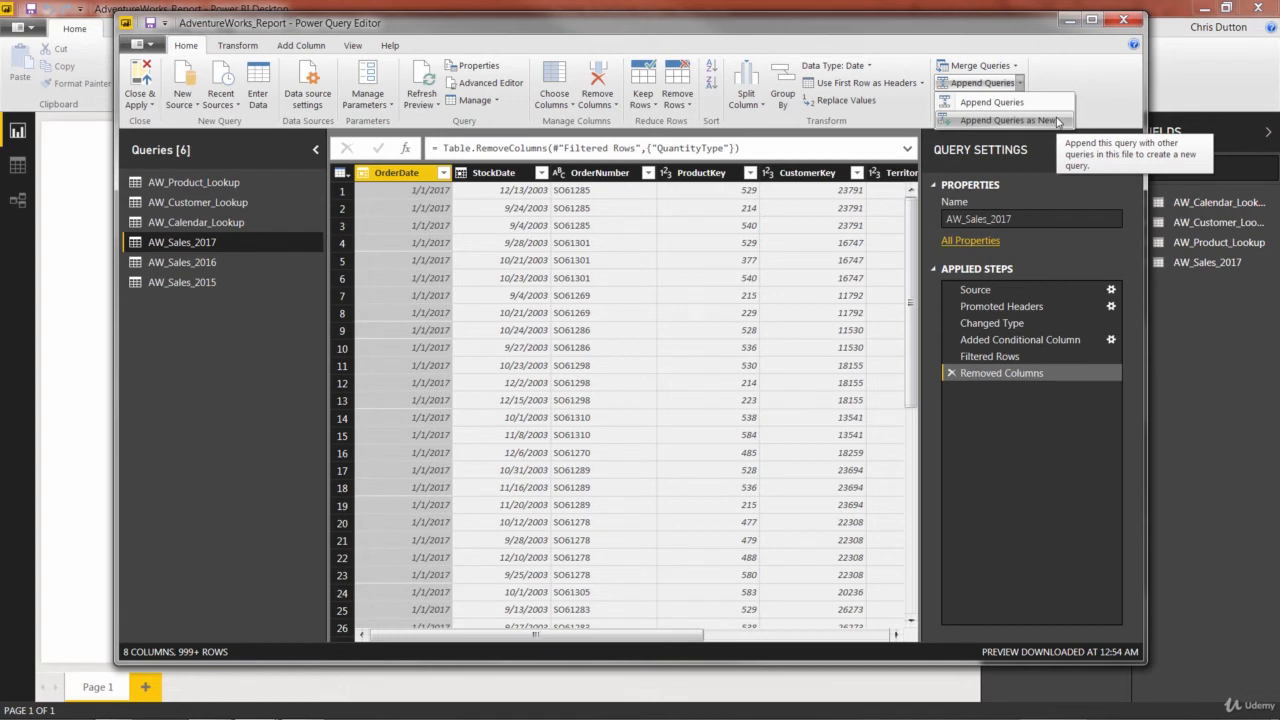
left_click(1058, 121)
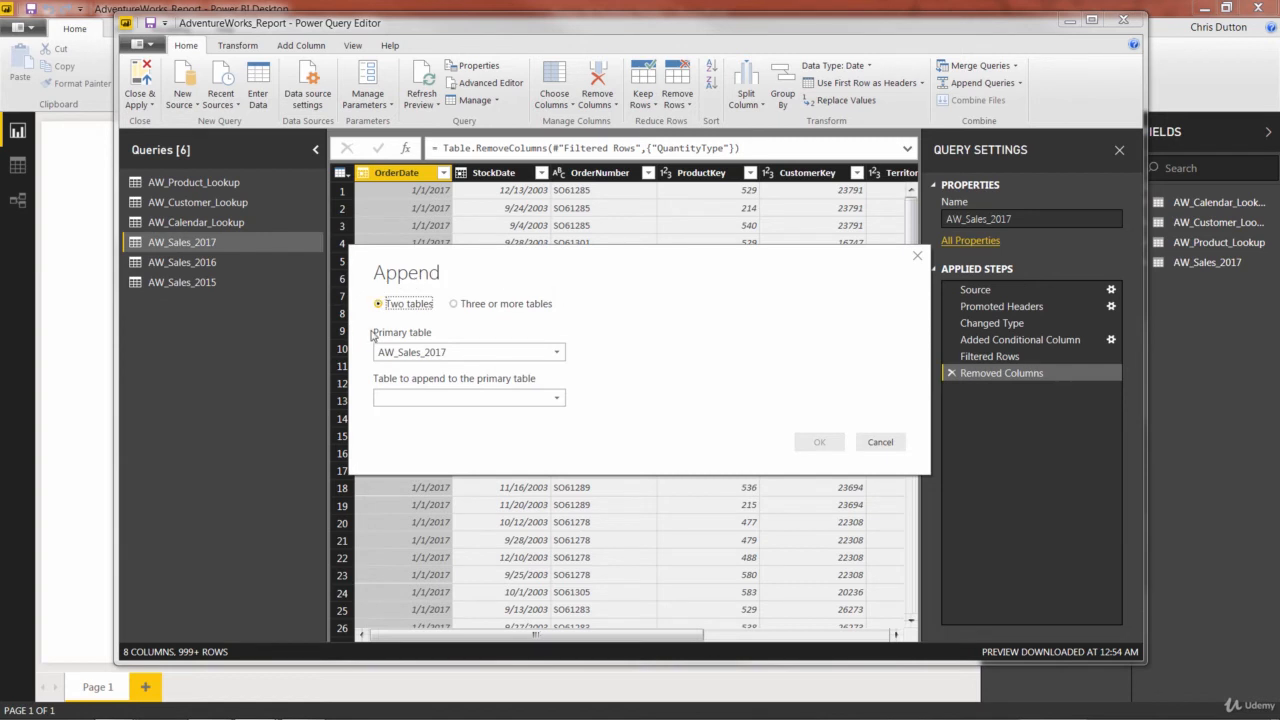
left_click(455, 305)
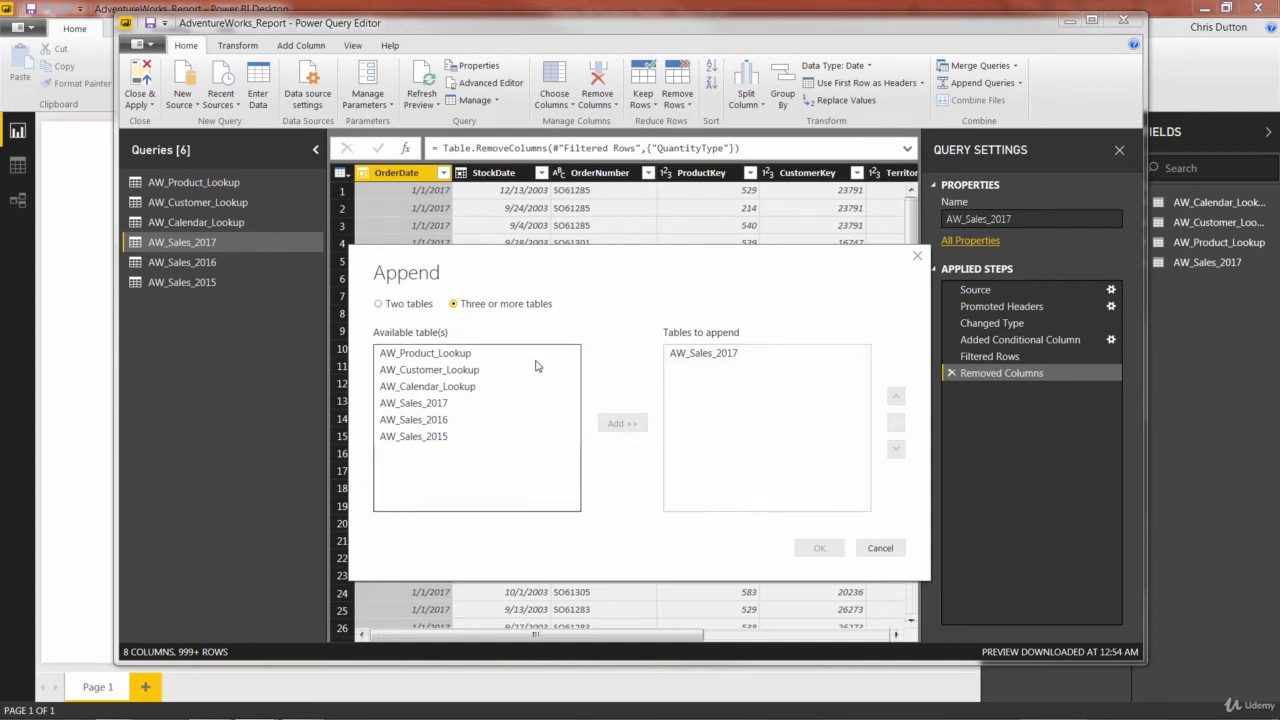
left_click(563, 420)
left_click(617, 424)
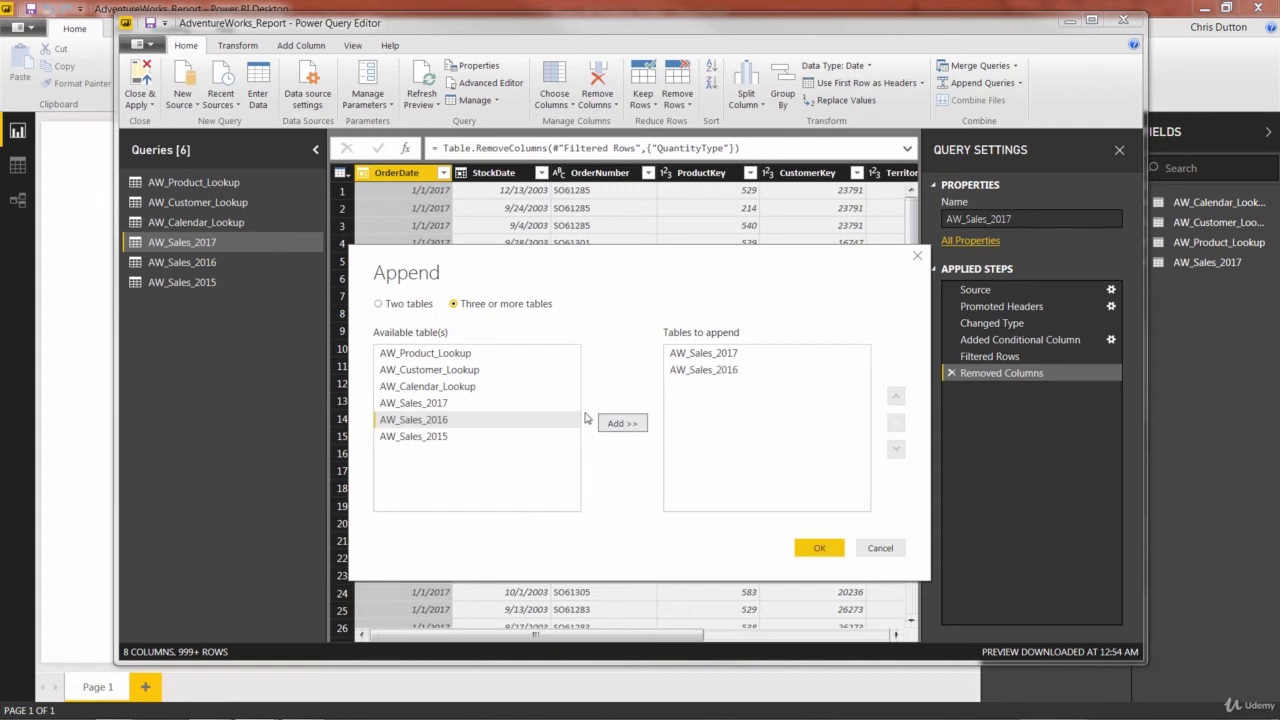
left_click(424, 437)
left_click(614, 425)
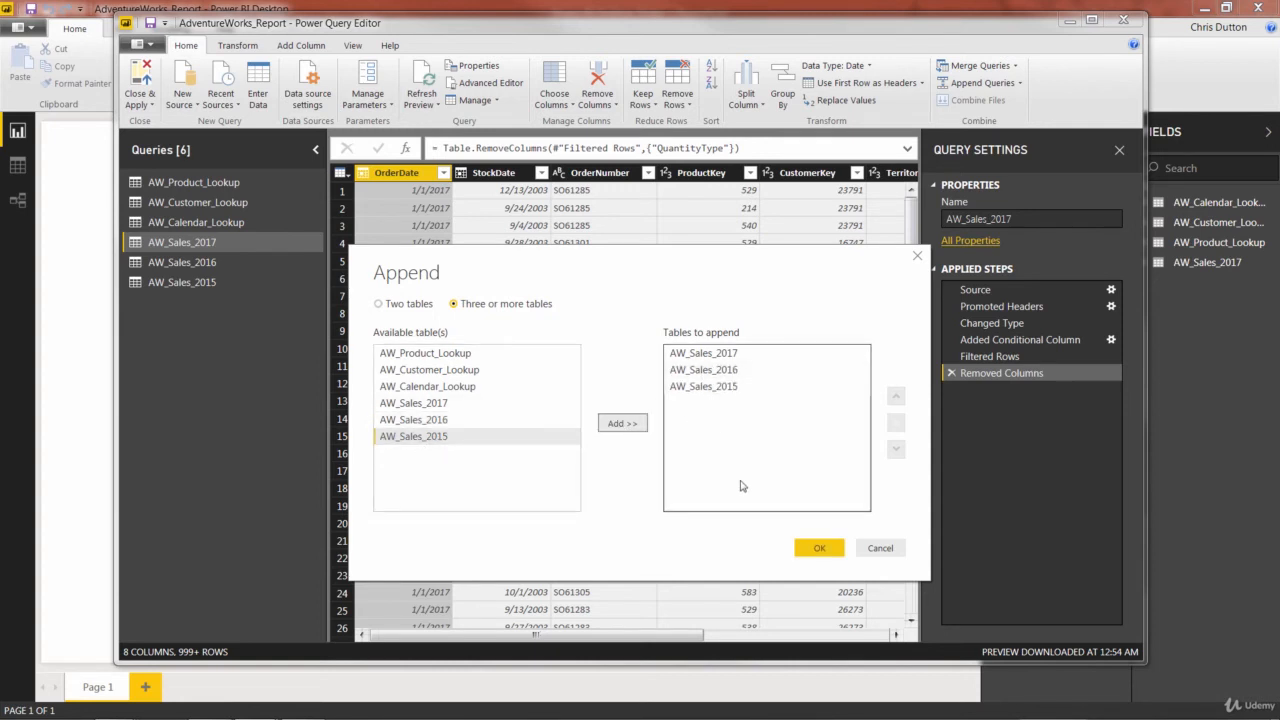
left_click(819, 547)
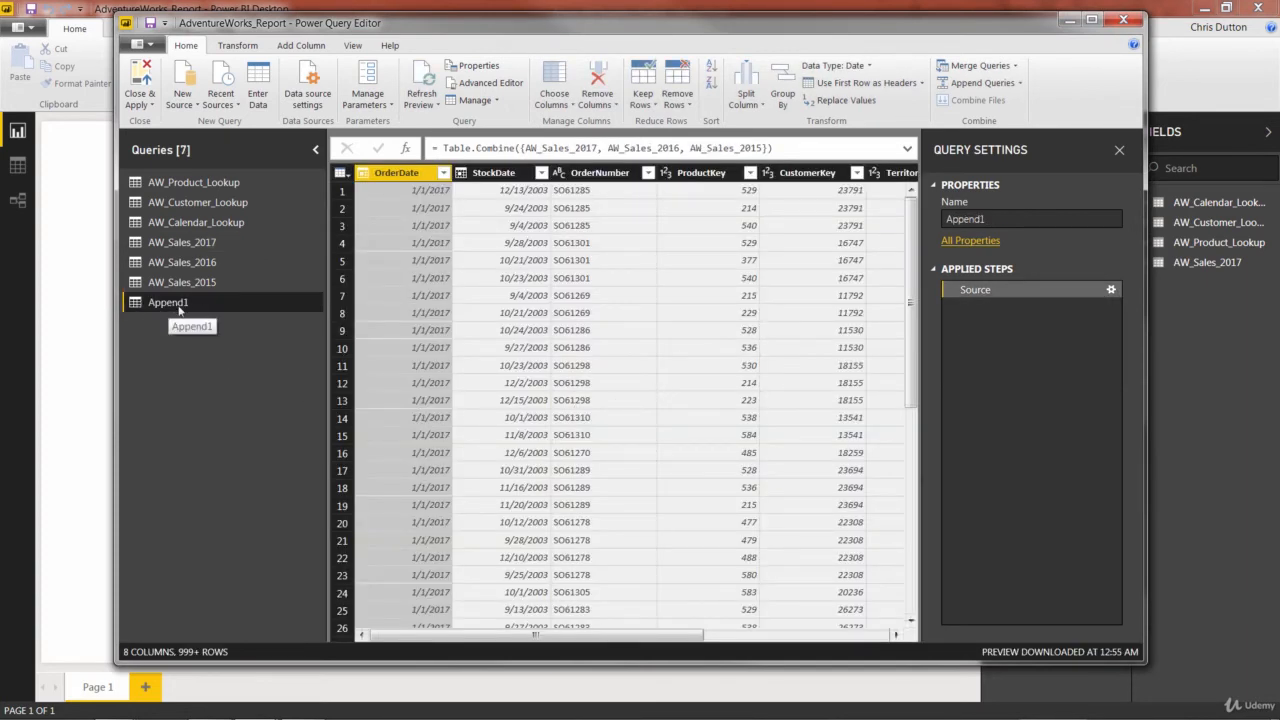
- Rename the appended query to AW_Sales_2015-2017
left_click(1005, 219)
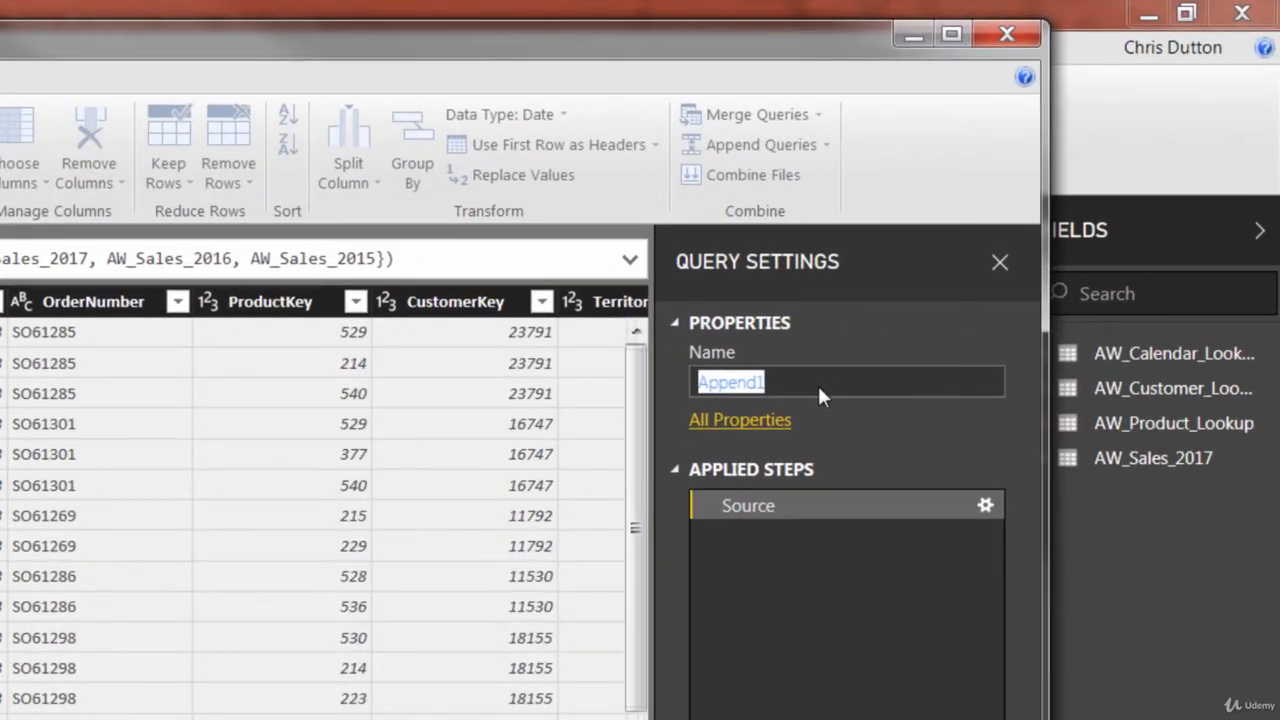
type("AW")
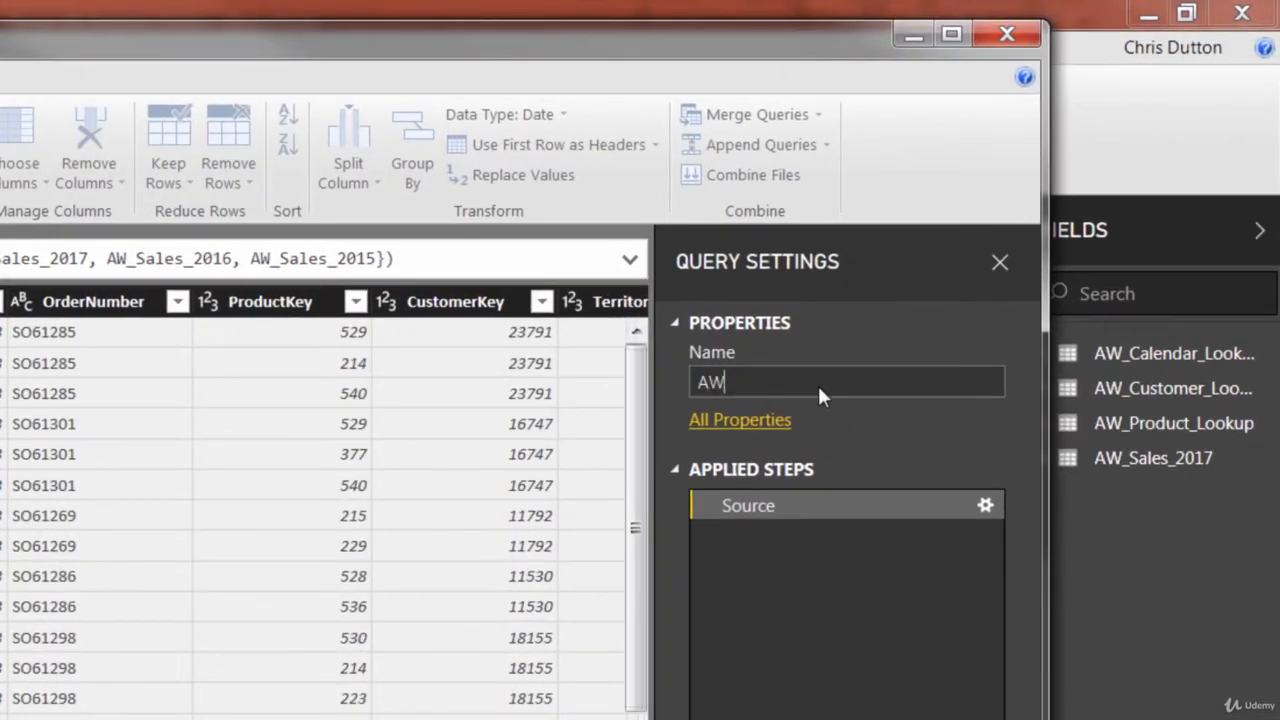
type("_Sales_2015-2017")
key("Return")
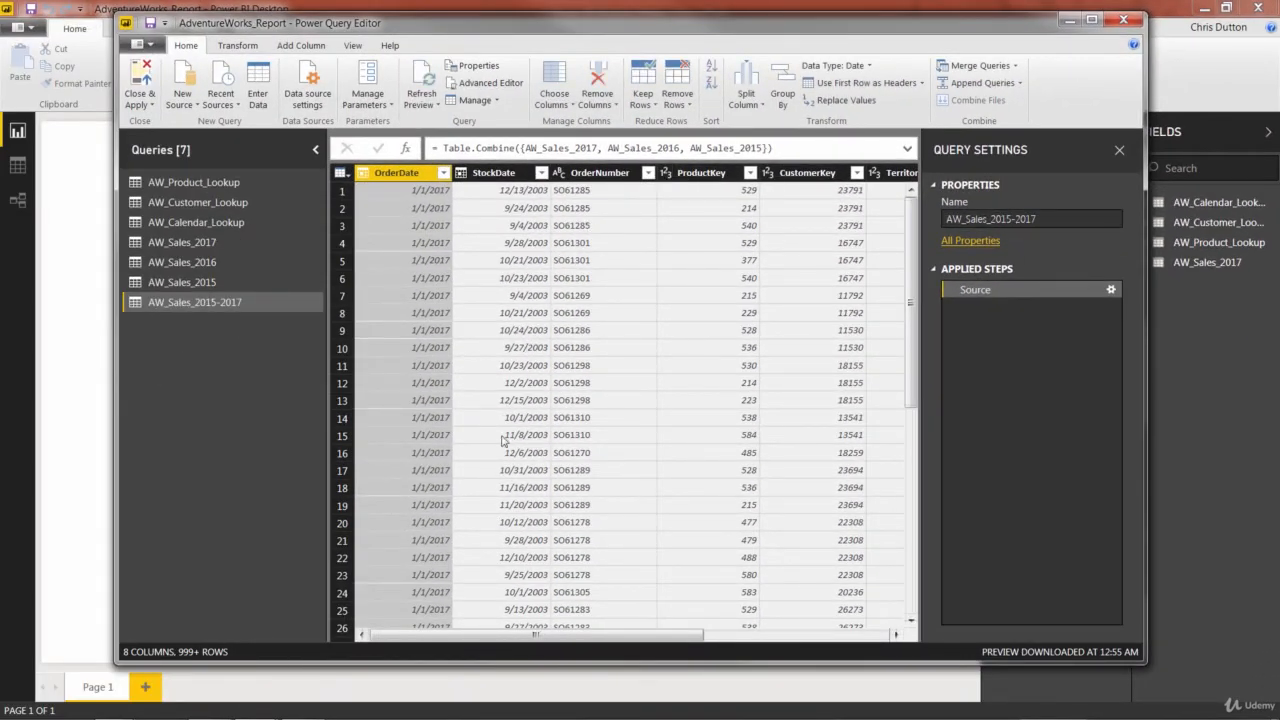
- Review the columns of AW_Sales_2015-2017 and sort its rows by OrderDate in ascending order
left_click_drag(435, 638, 684, 652)
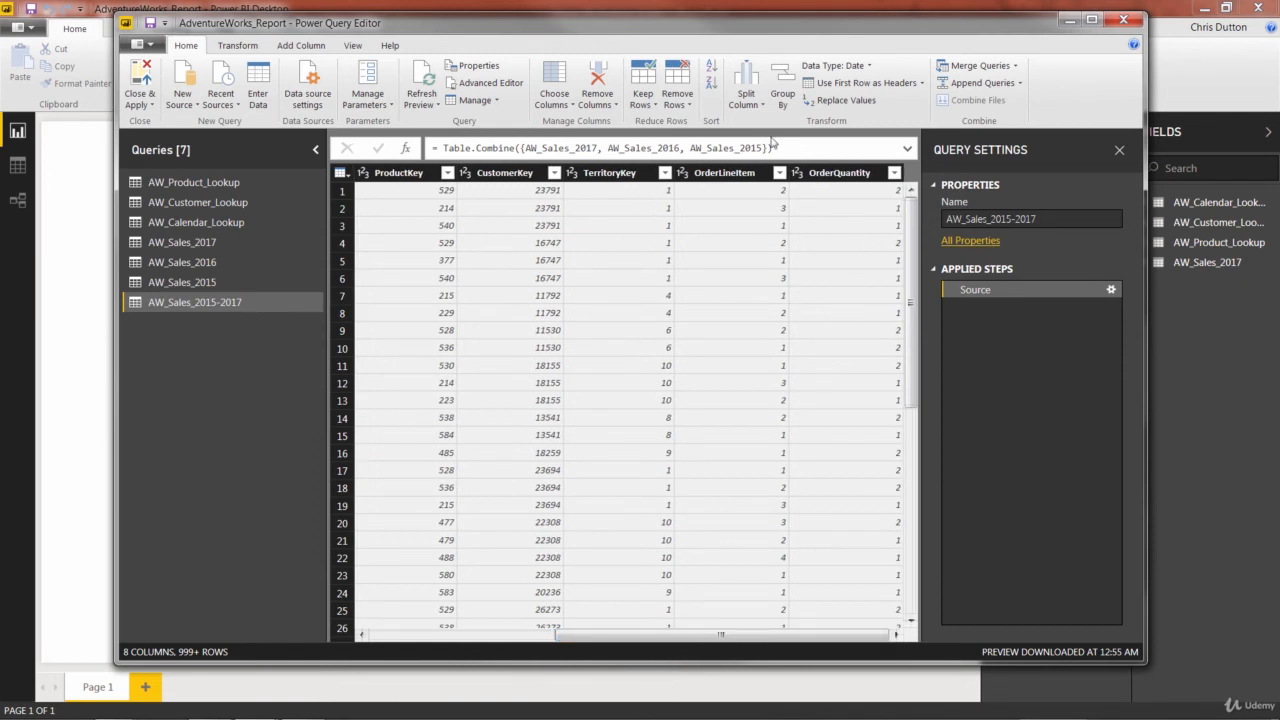
left_click_drag(703, 643, 517, 643)
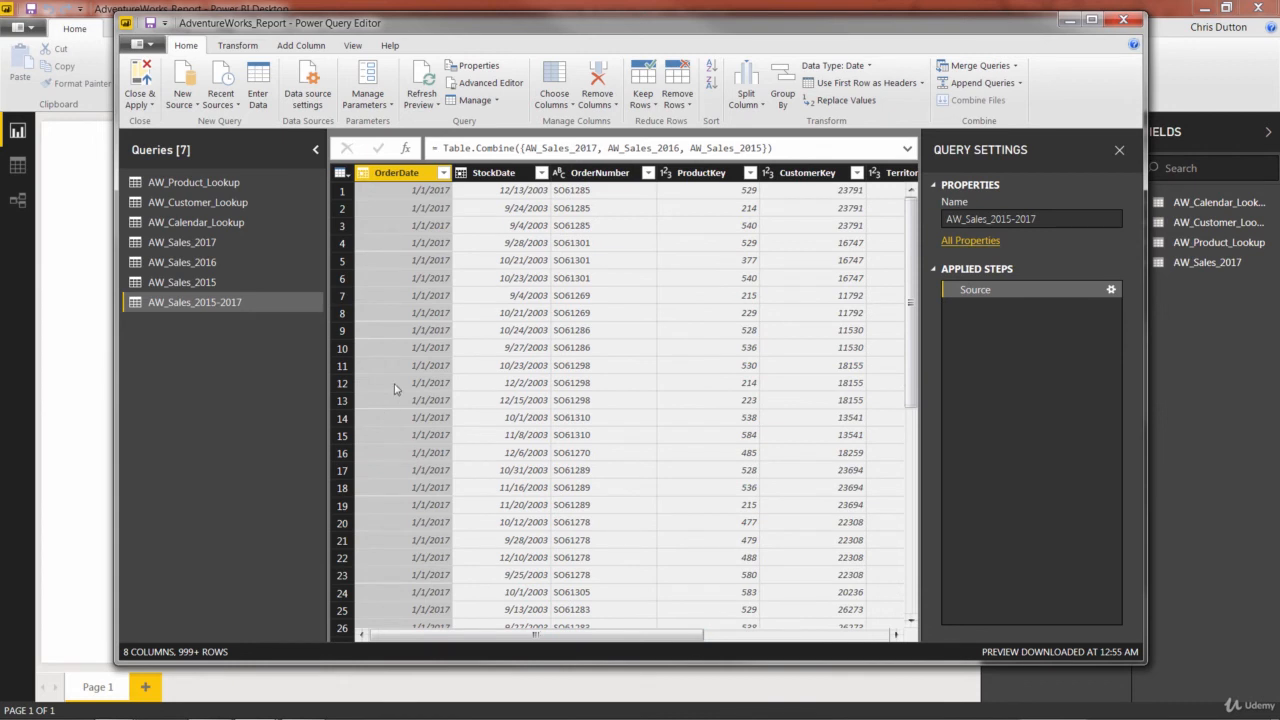
left_click(443, 174)
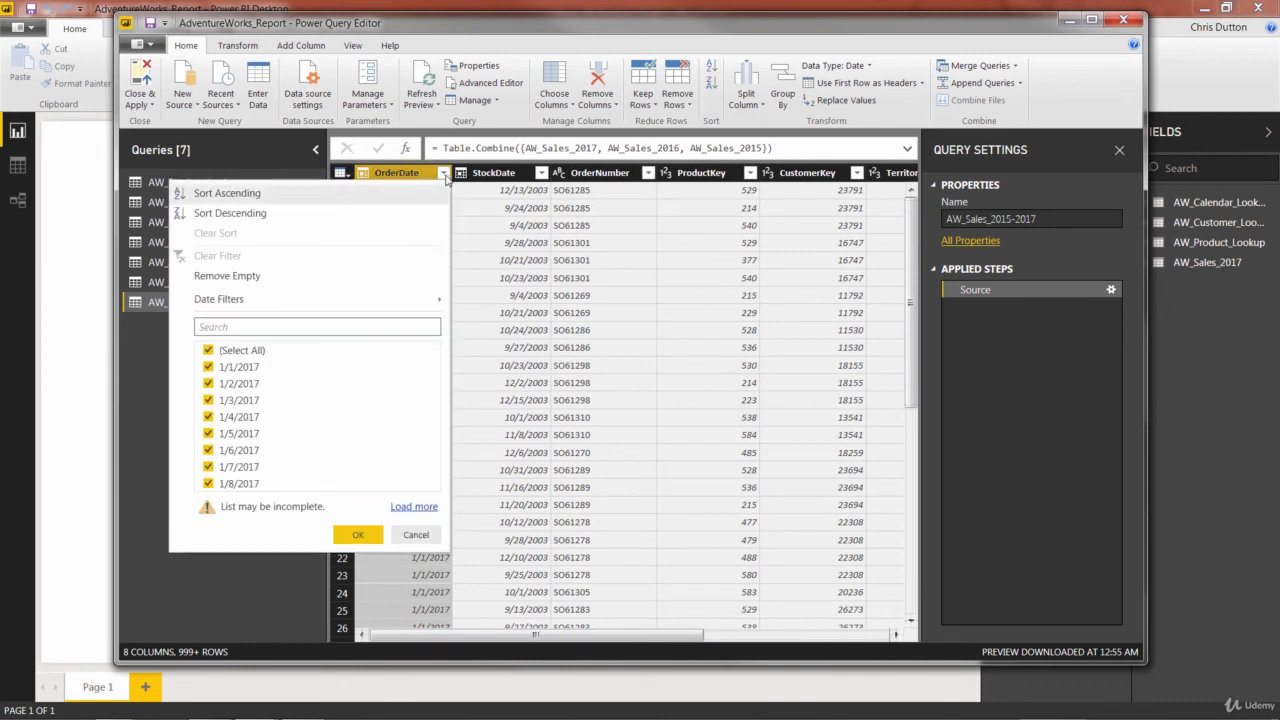
left_click(233, 197)
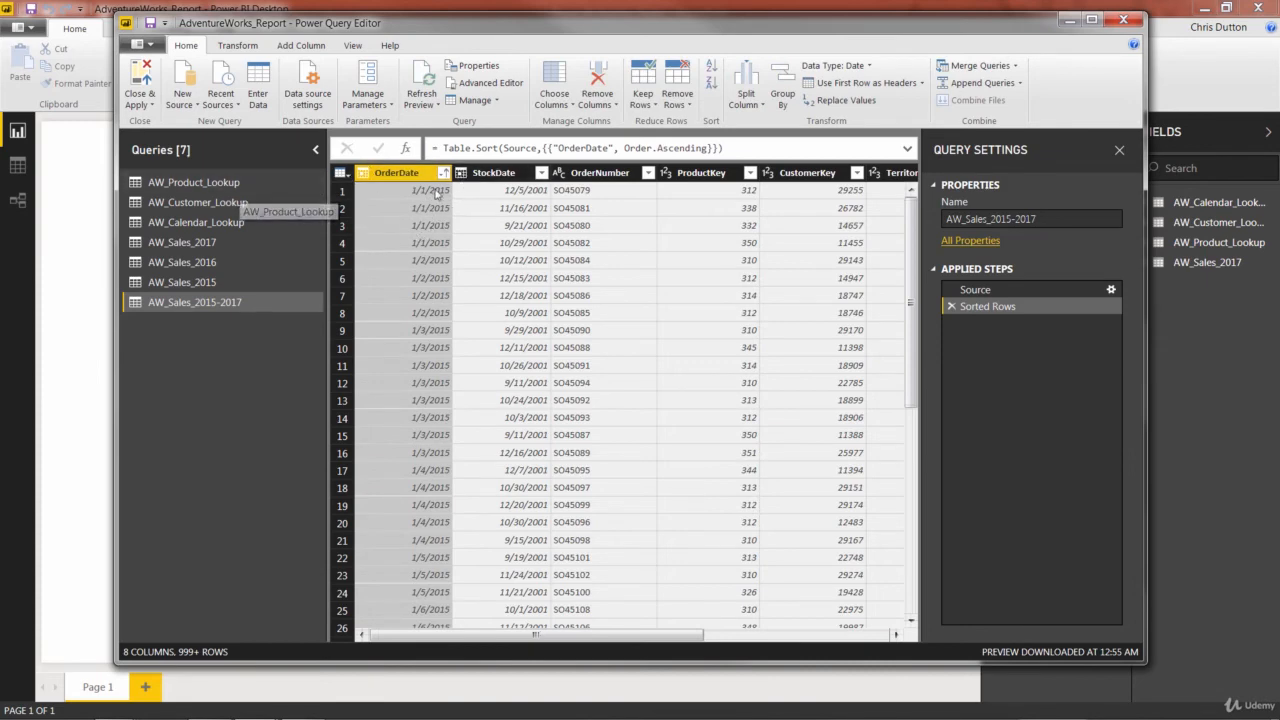
- Load the complete list of OrderDate values in AW_Sales_2015-2017 and check its first and last dates without applying a filter
left_click_drag(916, 216, 912, 330)
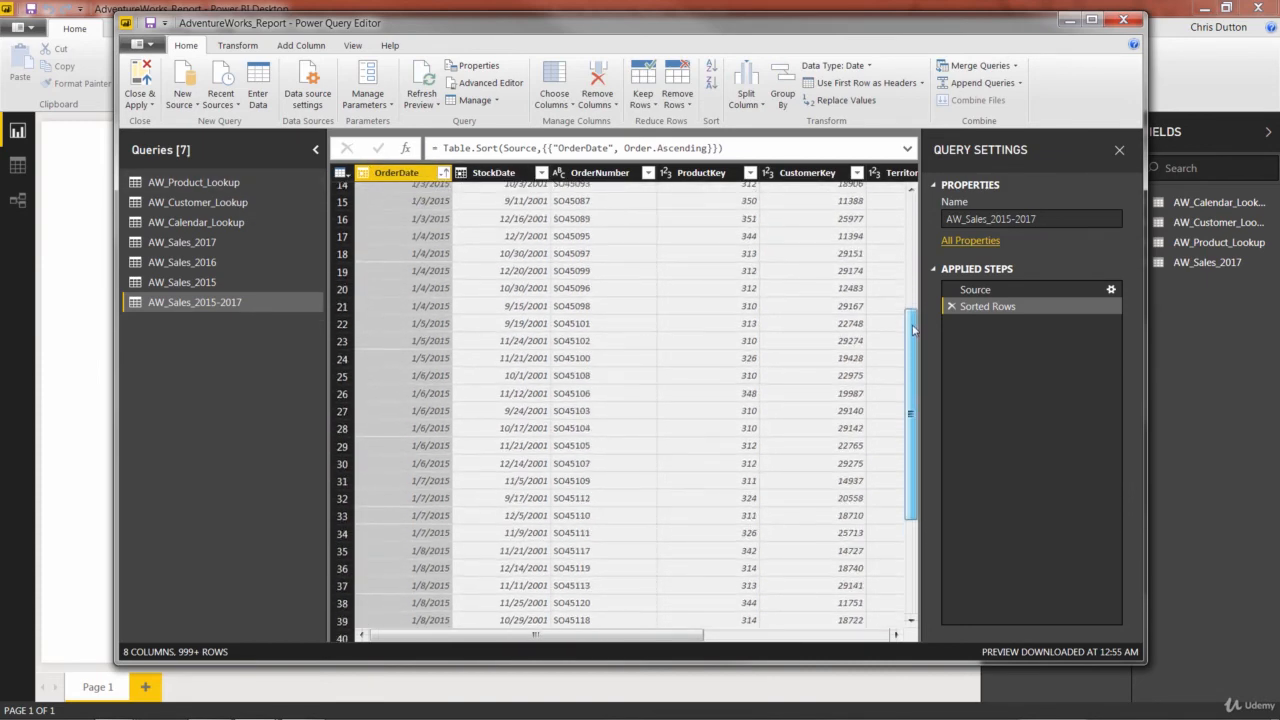
left_click(443, 173)
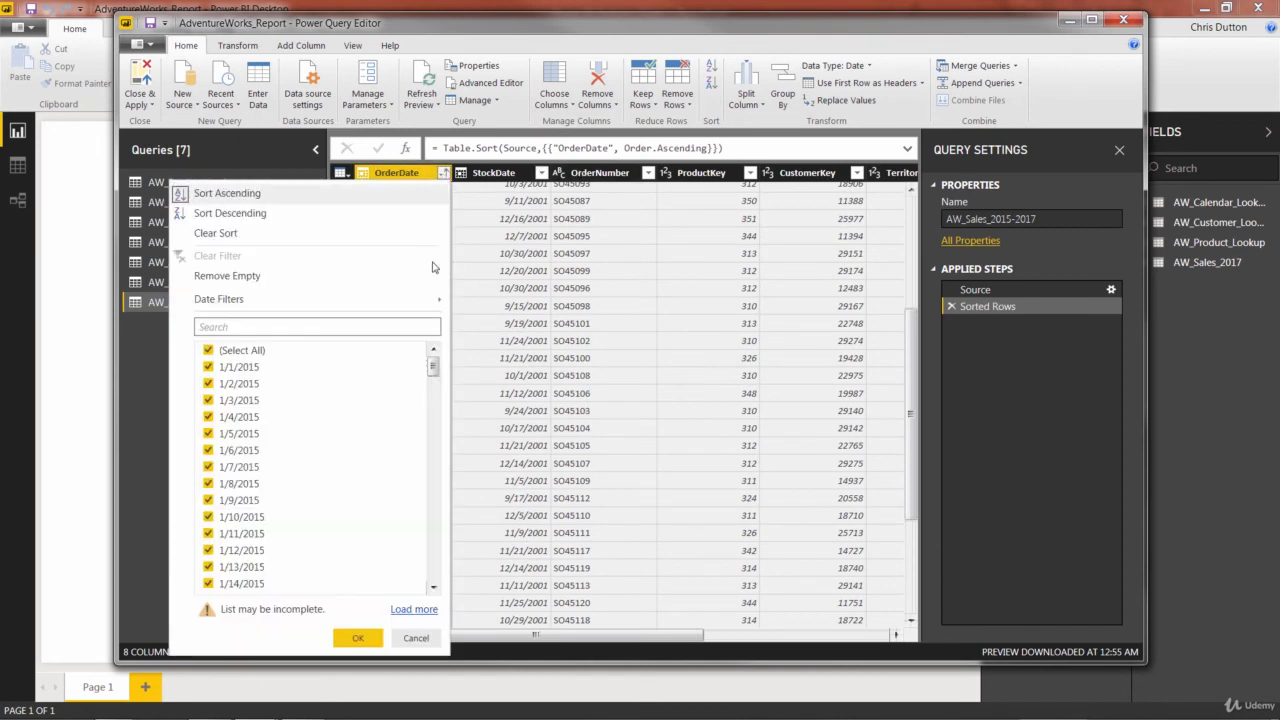
left_click(406, 610)
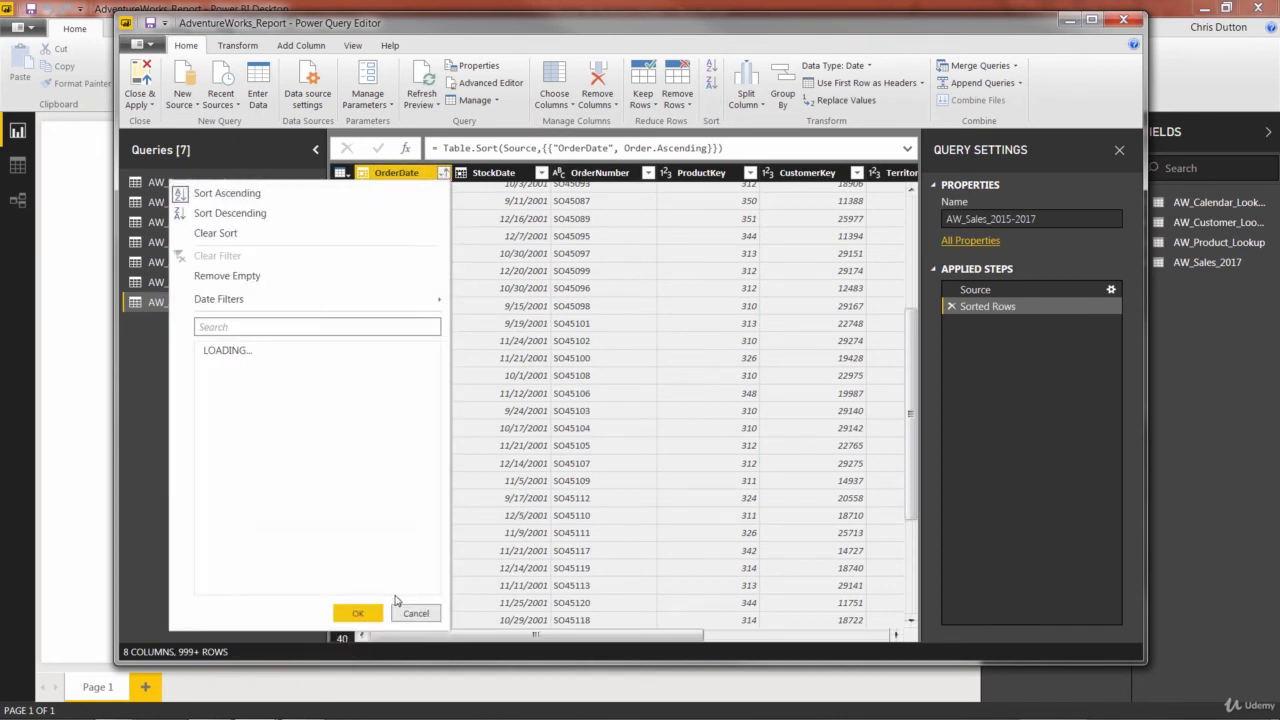
left_click_drag(432, 368, 428, 601)
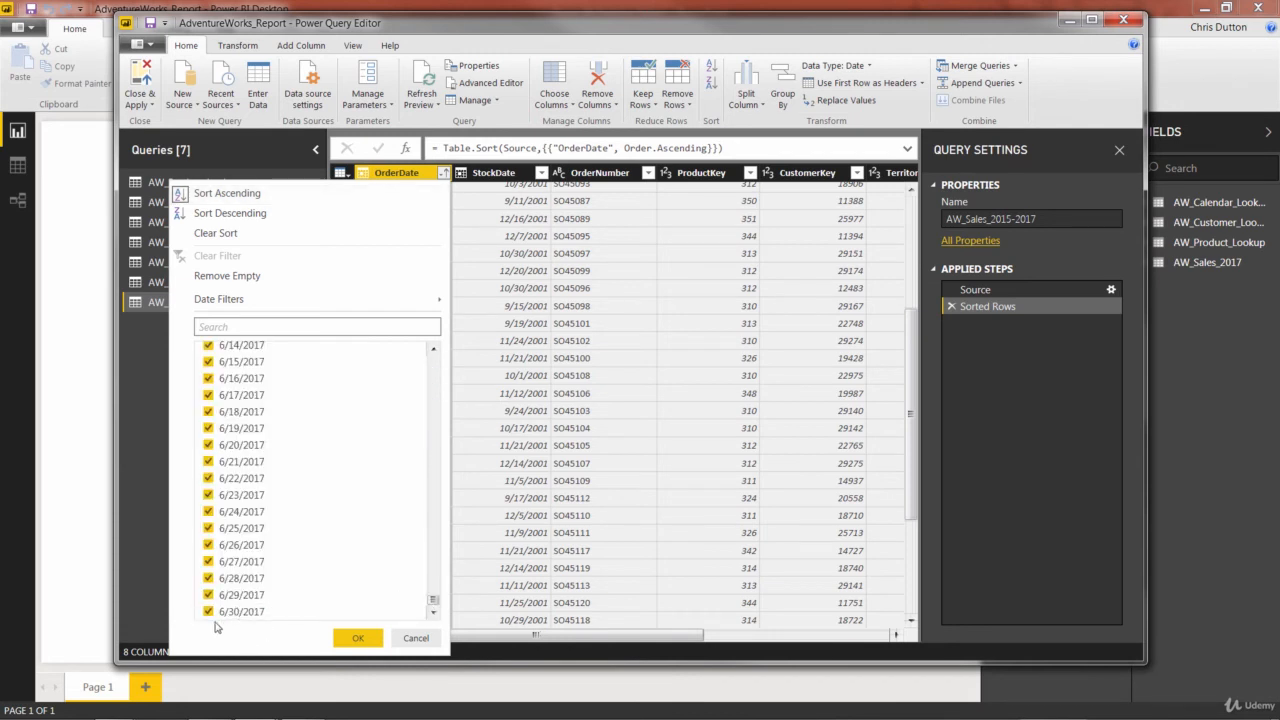
left_click_drag(433, 601, 433, 360)
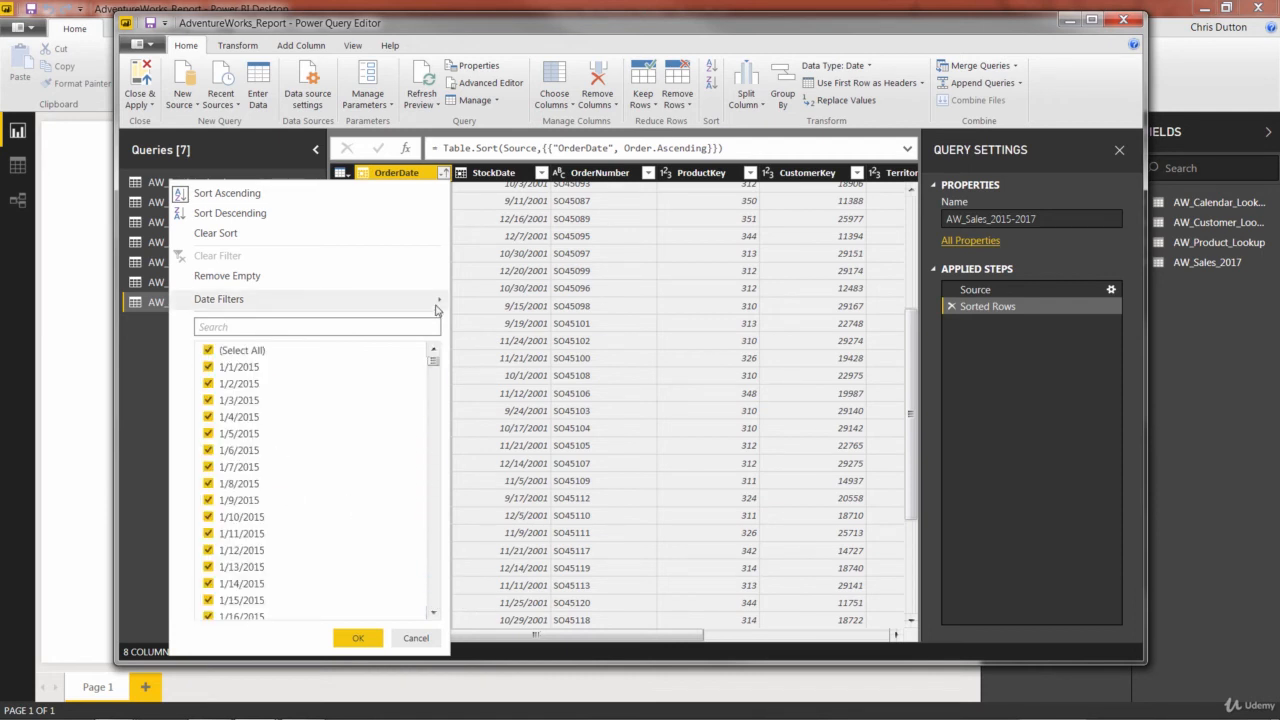
mouse_move(436, 310)
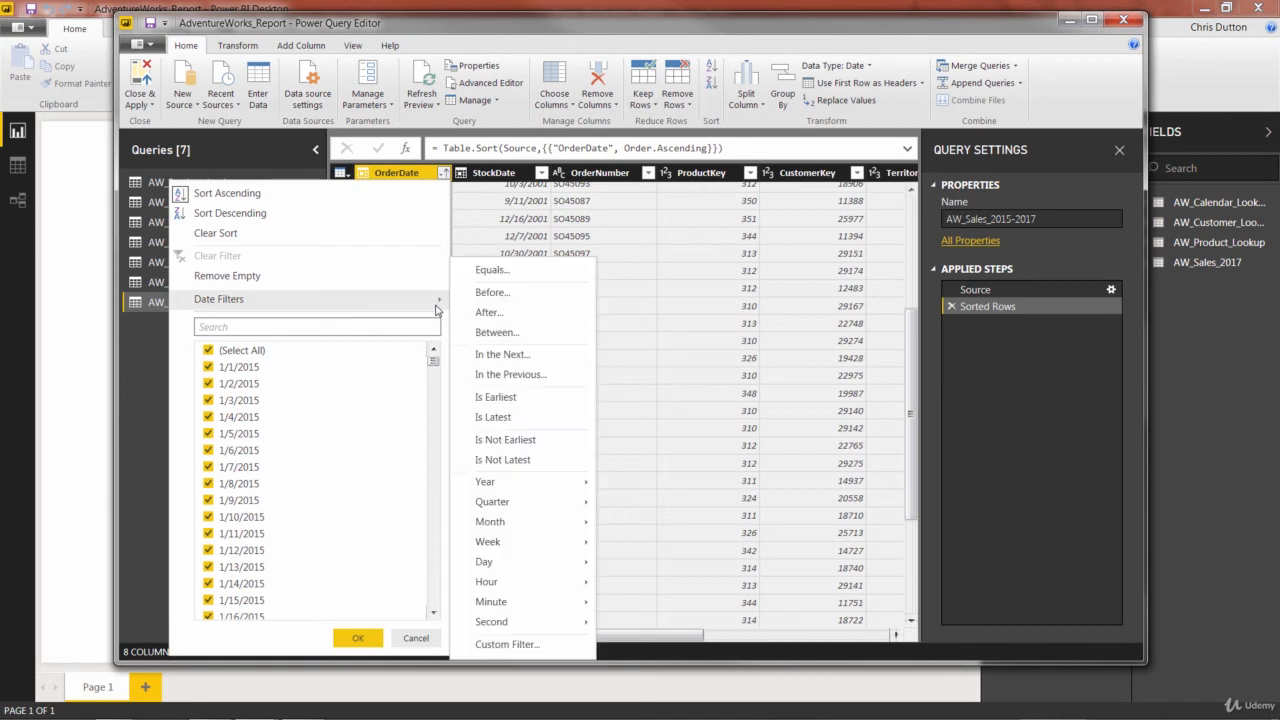
left_click(412, 638)
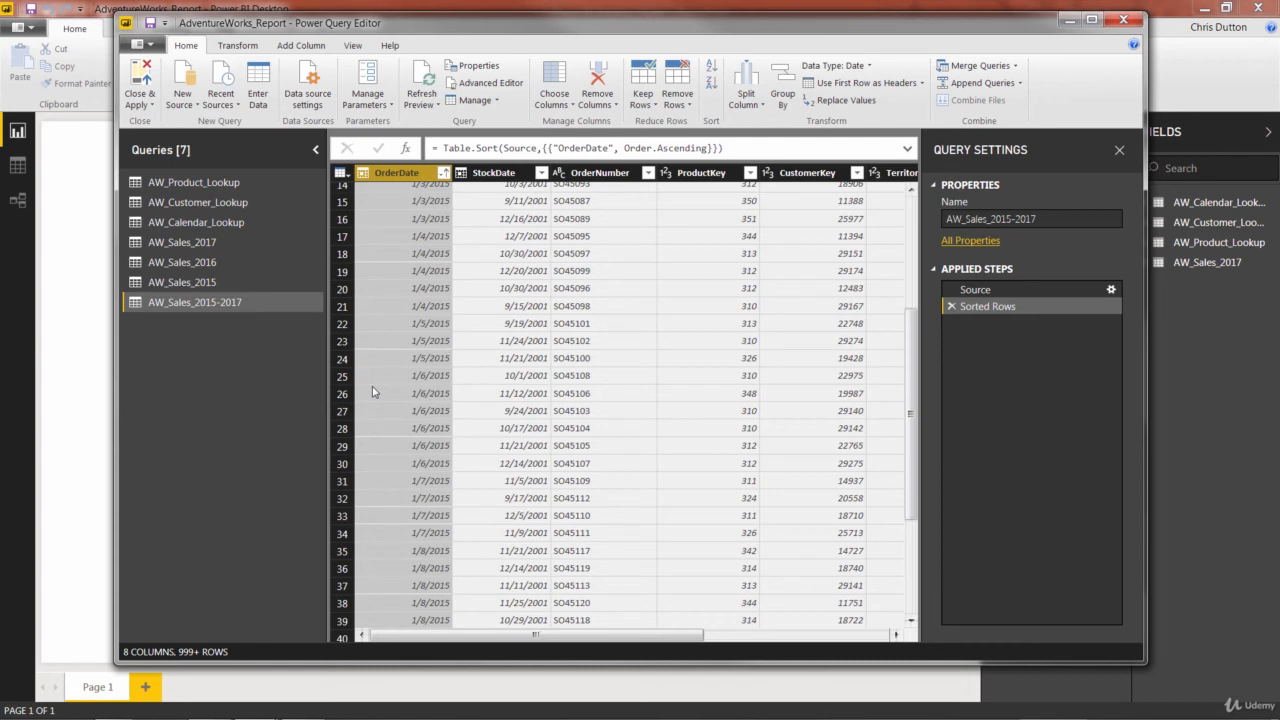
- Try to delete the AW_Sales_2015 query and dismiss the resulting dialog
right_click(186, 286)
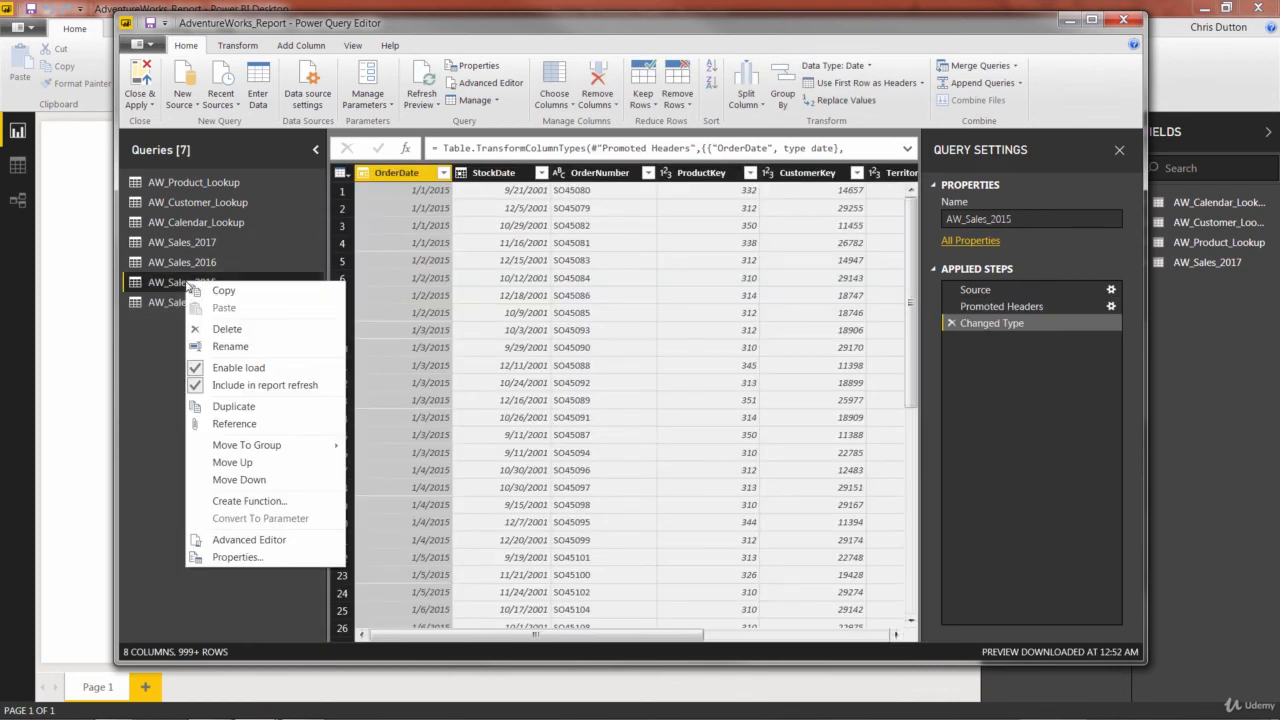
left_click(226, 338)
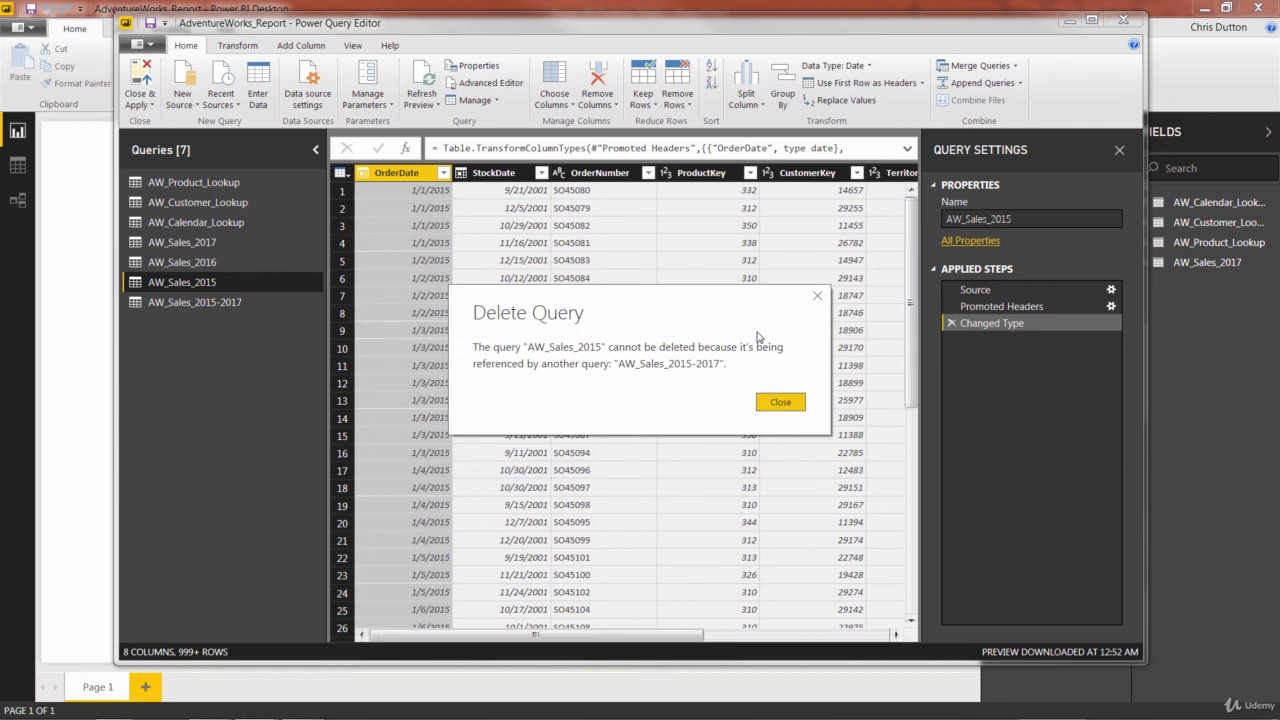
left_click(775, 401)
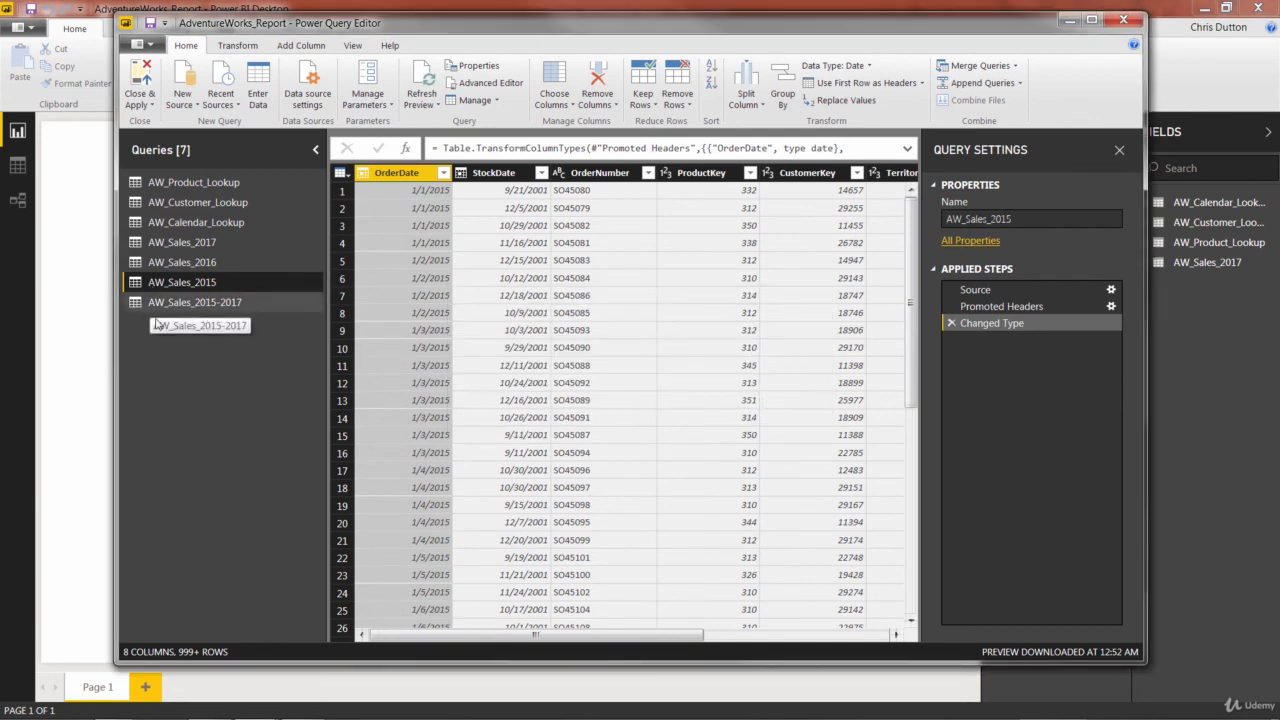